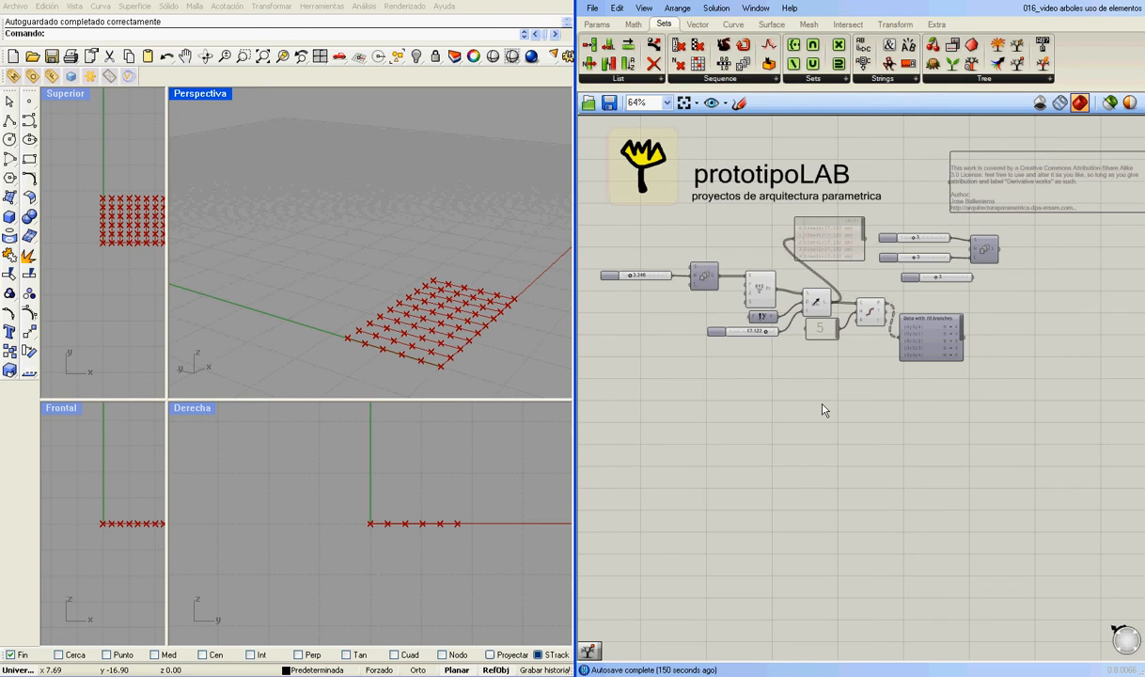
Add a Flatten Tree and a Graft Tree component to the canvas, one above the other beside the parameter viewer.
left_click(985, 81)
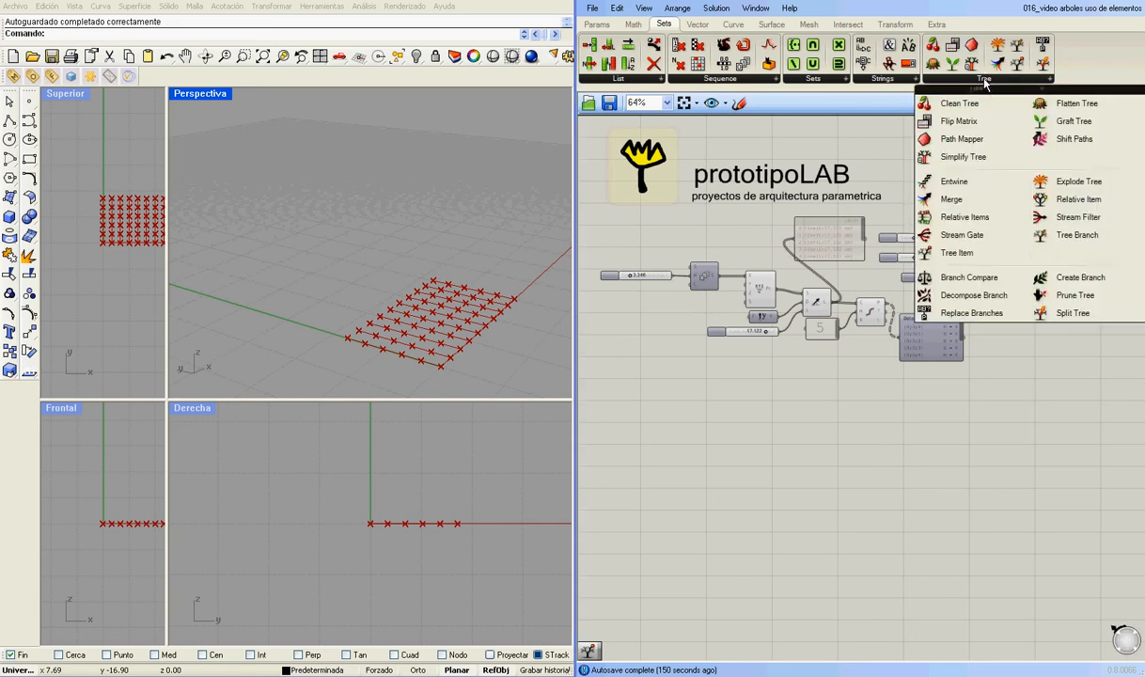
left_click(1075, 109)
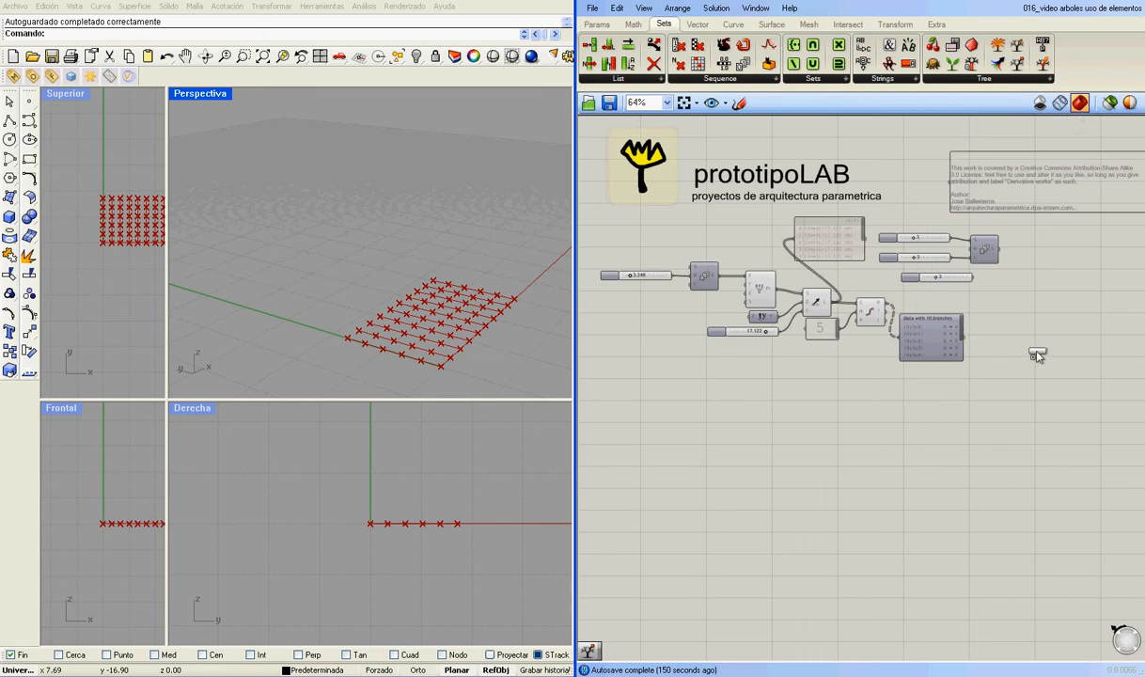
left_click(1034, 332)
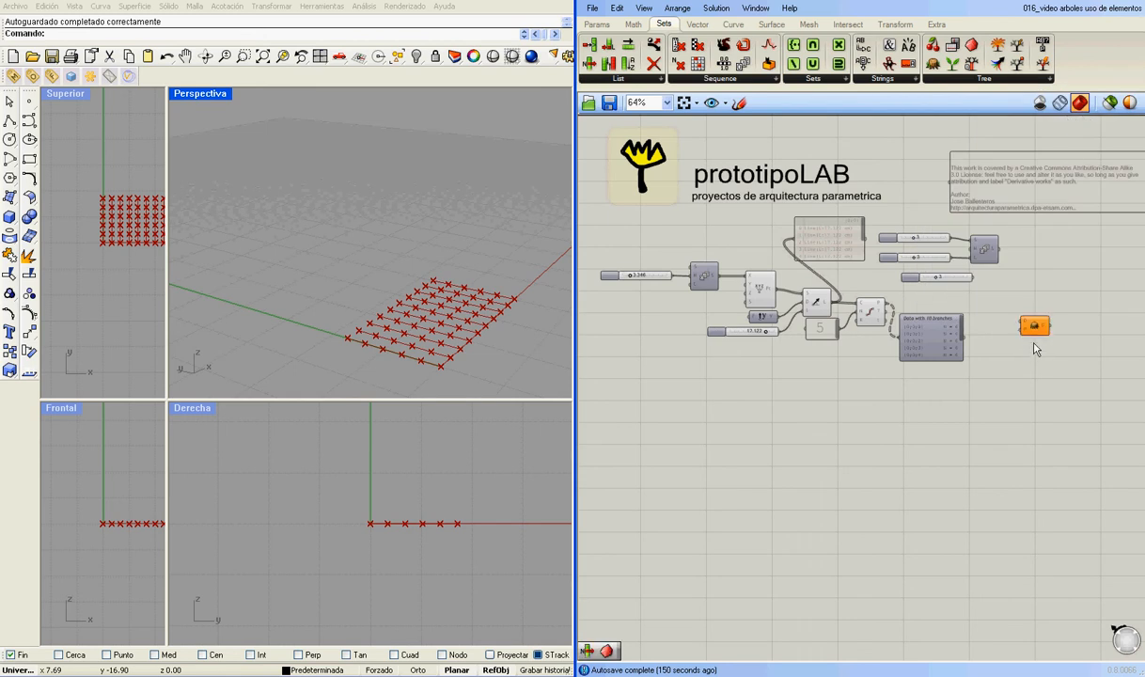
left_click(1009, 83)
left_click(1039, 120)
left_click(1033, 354)
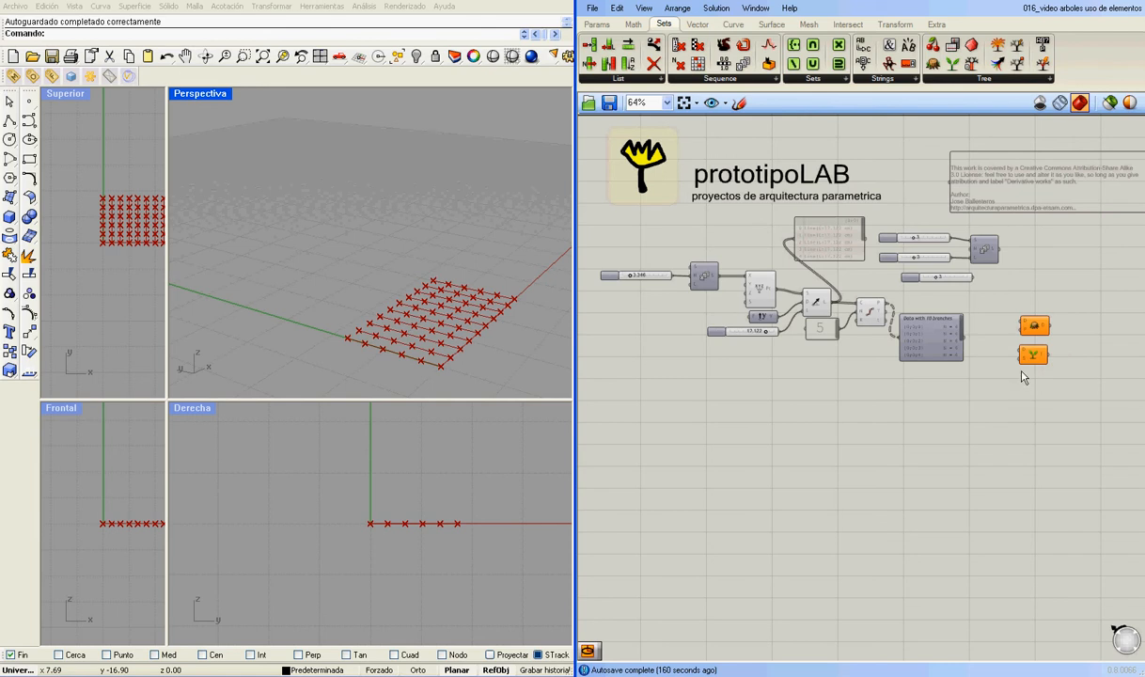
Move the parameter viewer lower and bring the Flatten Tree and Graft Tree components closer to the Divide Curve component.
left_click_drag(944, 351, 944, 387)
left_click(979, 348)
scroll(971, 335, "up", 2)
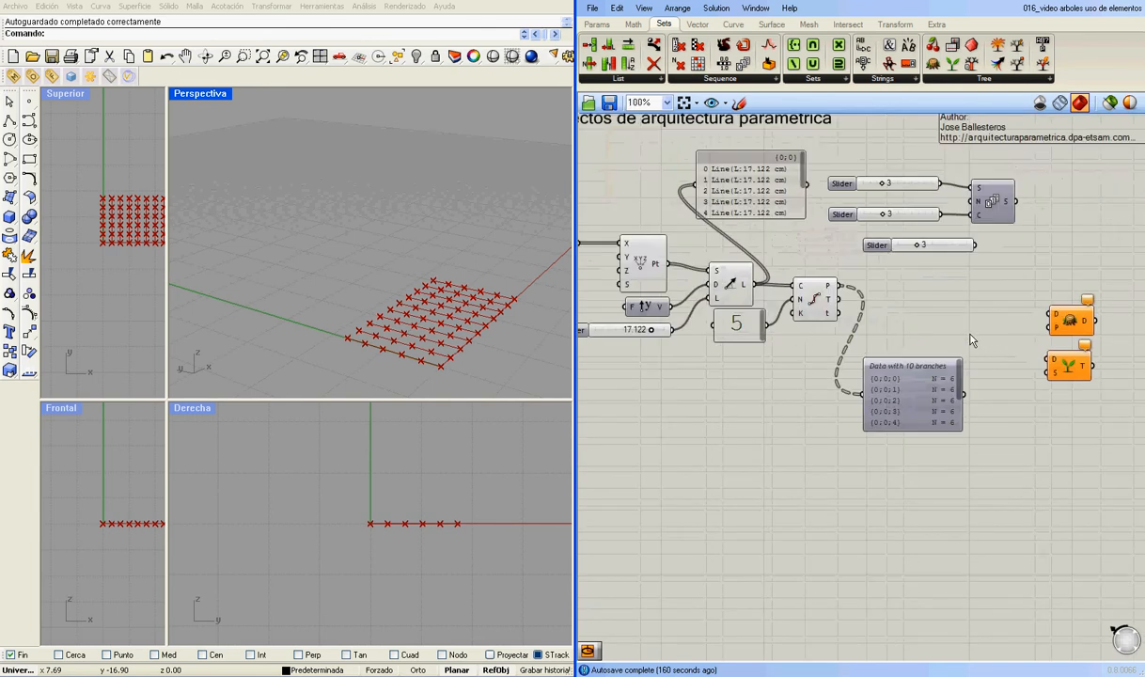
left_click_drag(1069, 320, 1046, 282)
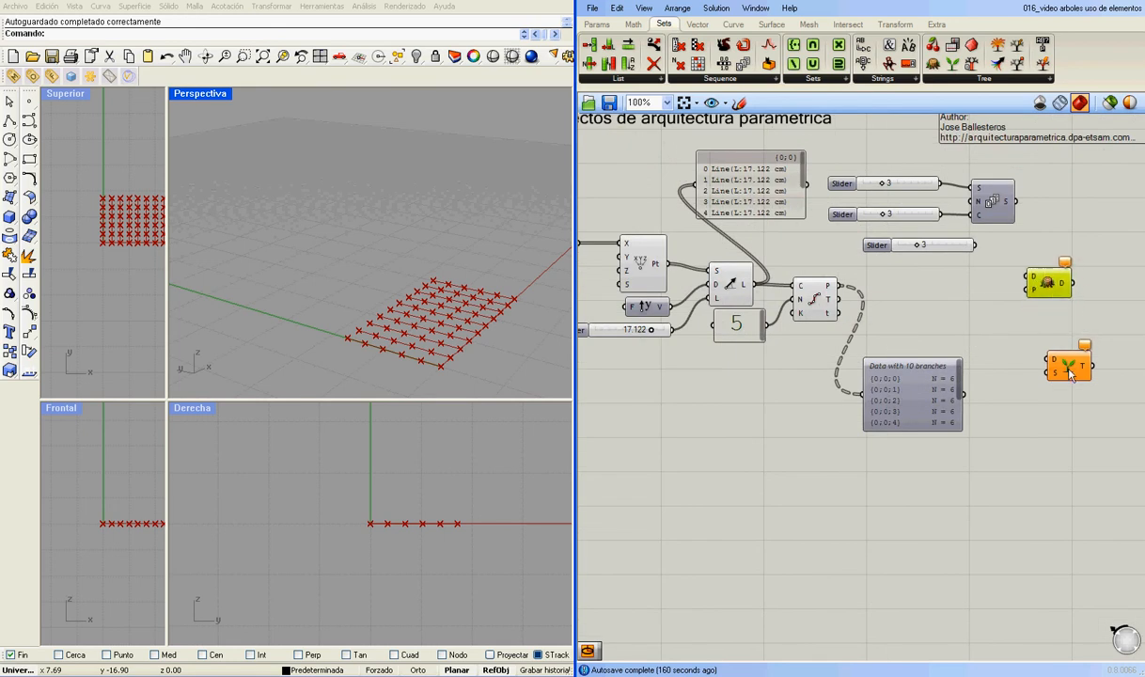
left_click_drag(1066, 351, 1048, 316)
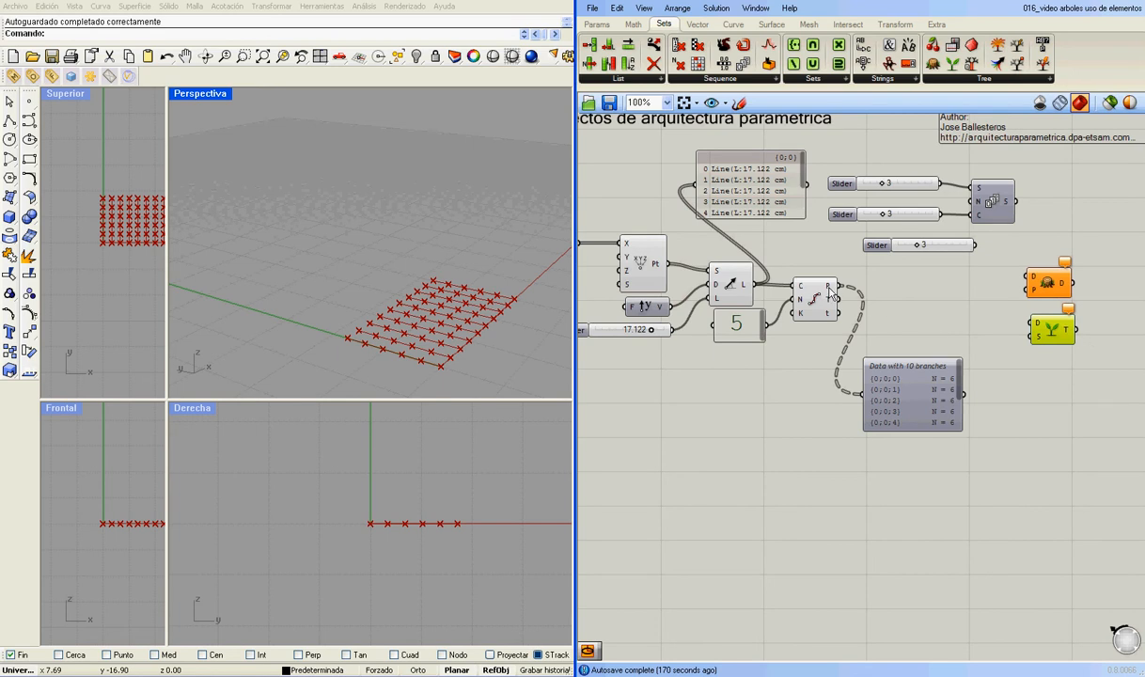
Examine the Flatten and Graft options on Divide Curve's P output and the line component's L output.
mouse_move(829, 293)
right_click(830, 292)
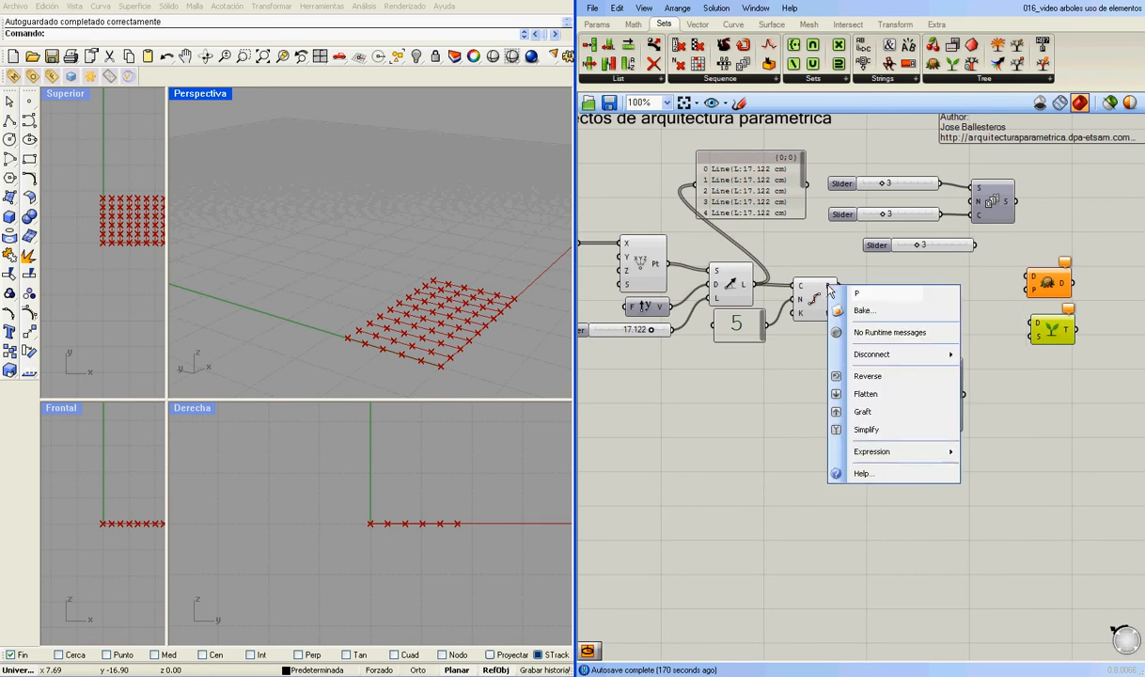
left_click(874, 412)
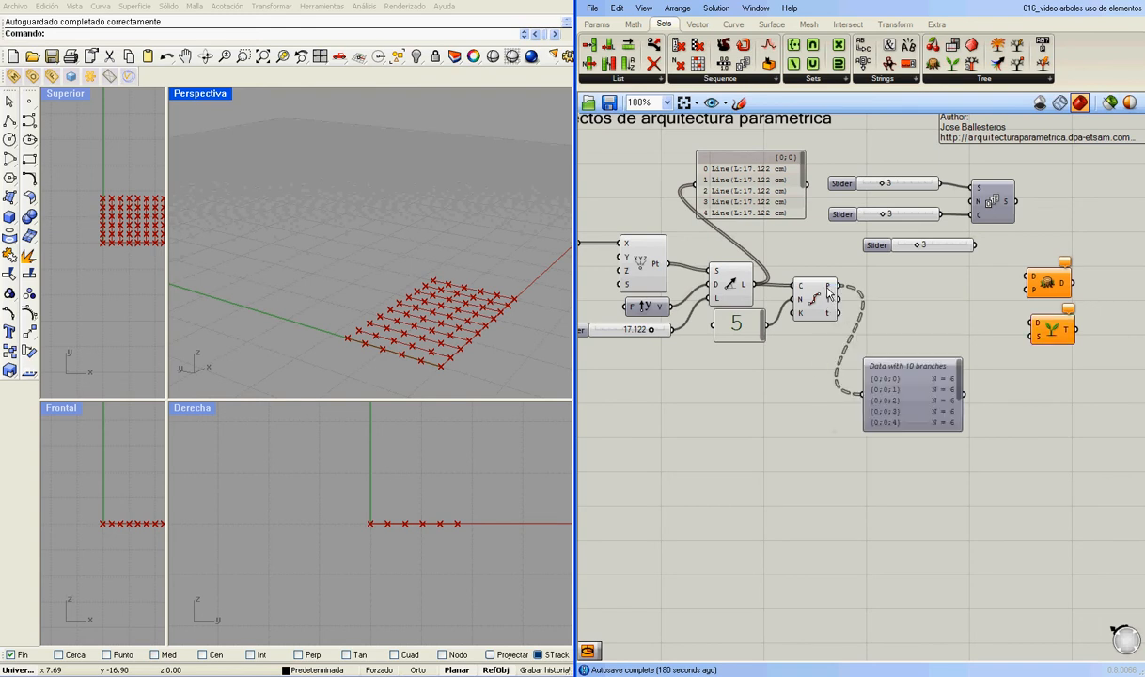
mouse_move(828, 293)
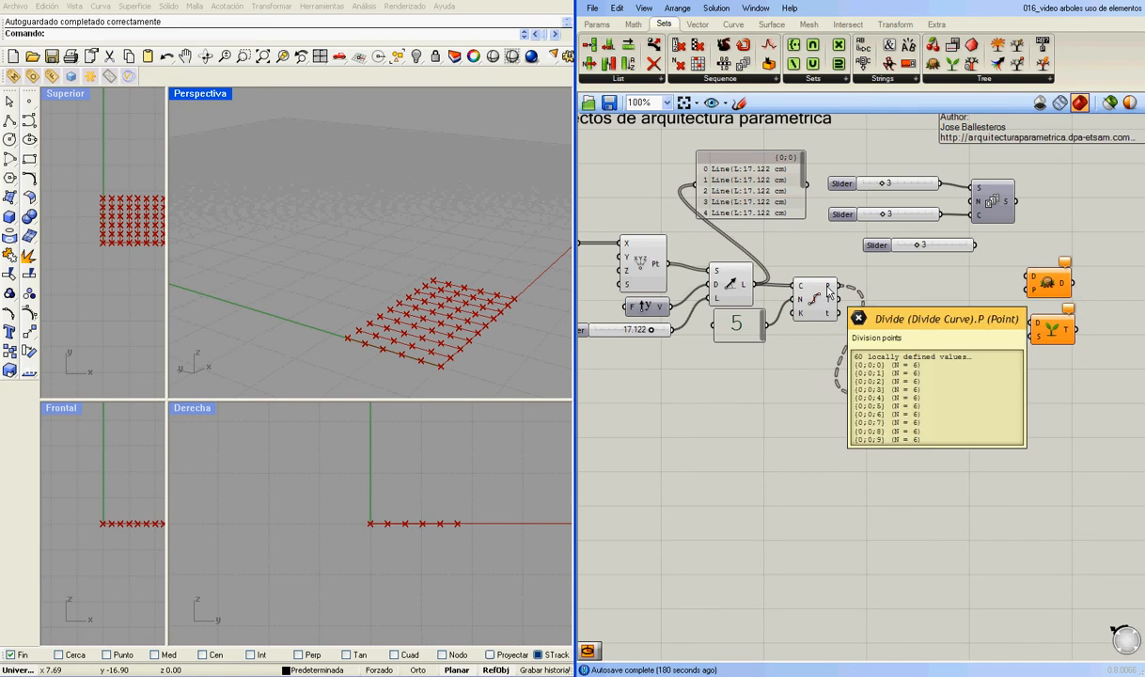
right_click(744, 289)
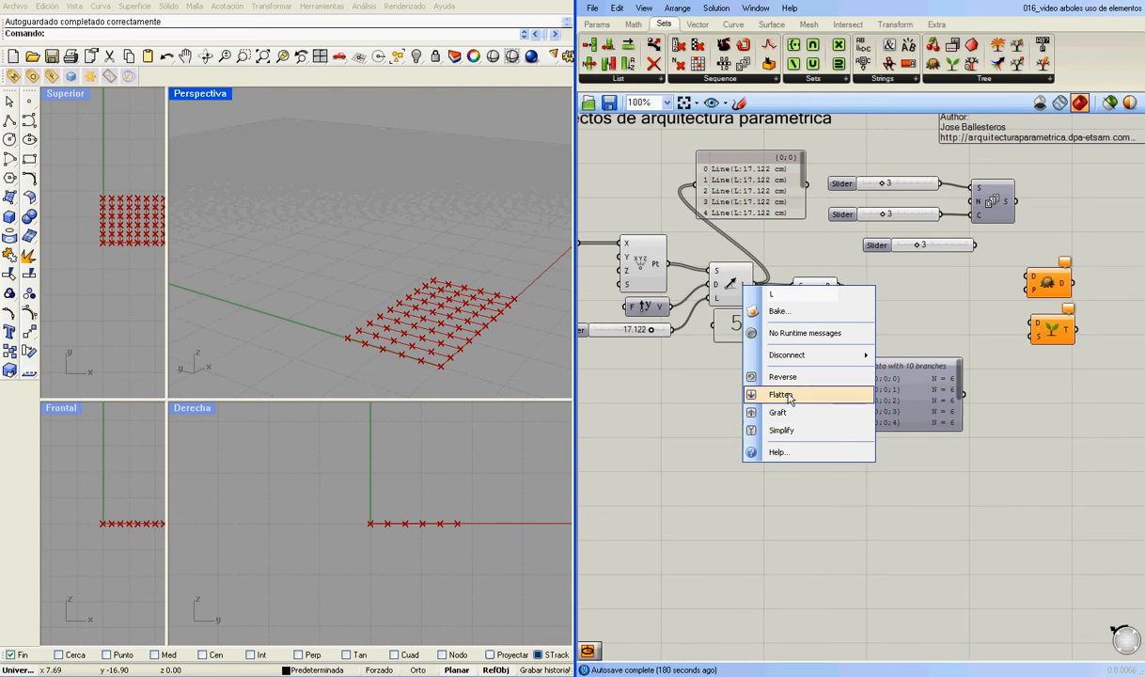
left_click(716, 389)
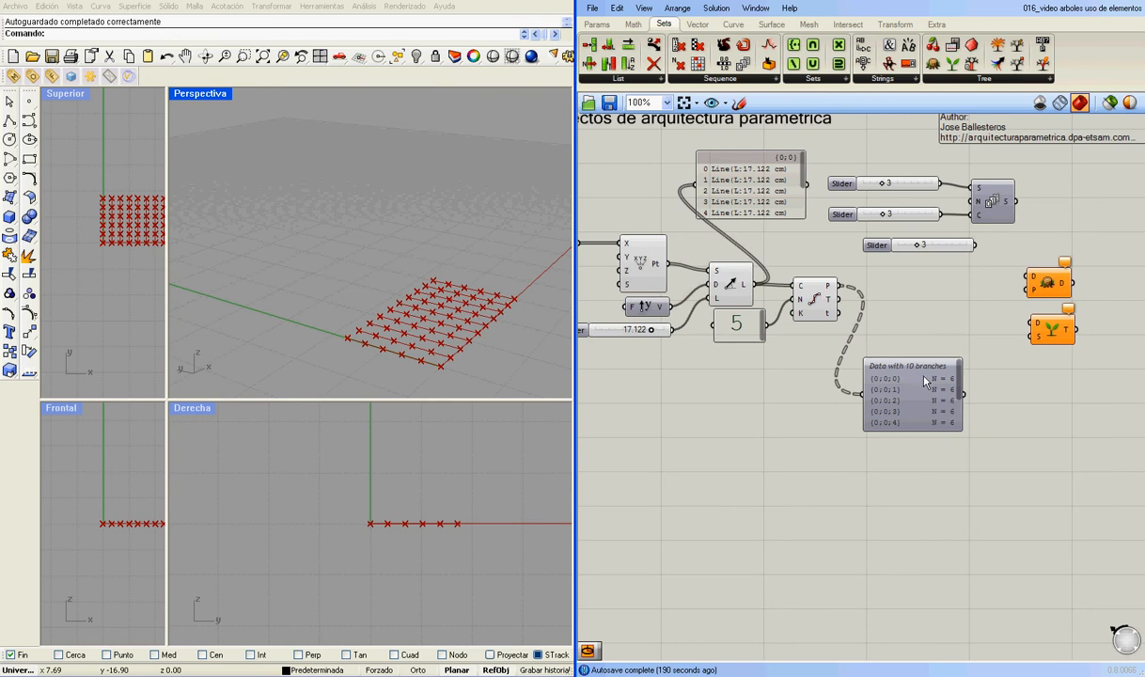
Add a panel and place it above the parameter viewer, shifting the Graft Tree component and the viewer slightly down.
left_click_drag(1052, 339, 1048, 346)
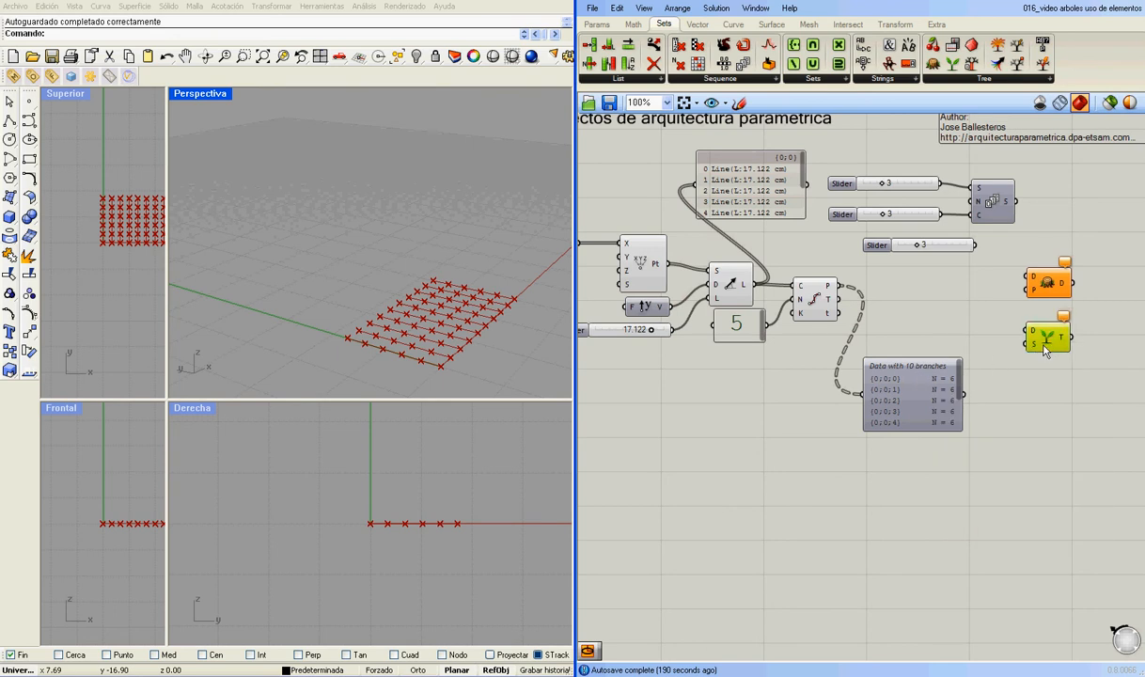
left_click_drag(884, 369, 882, 379)
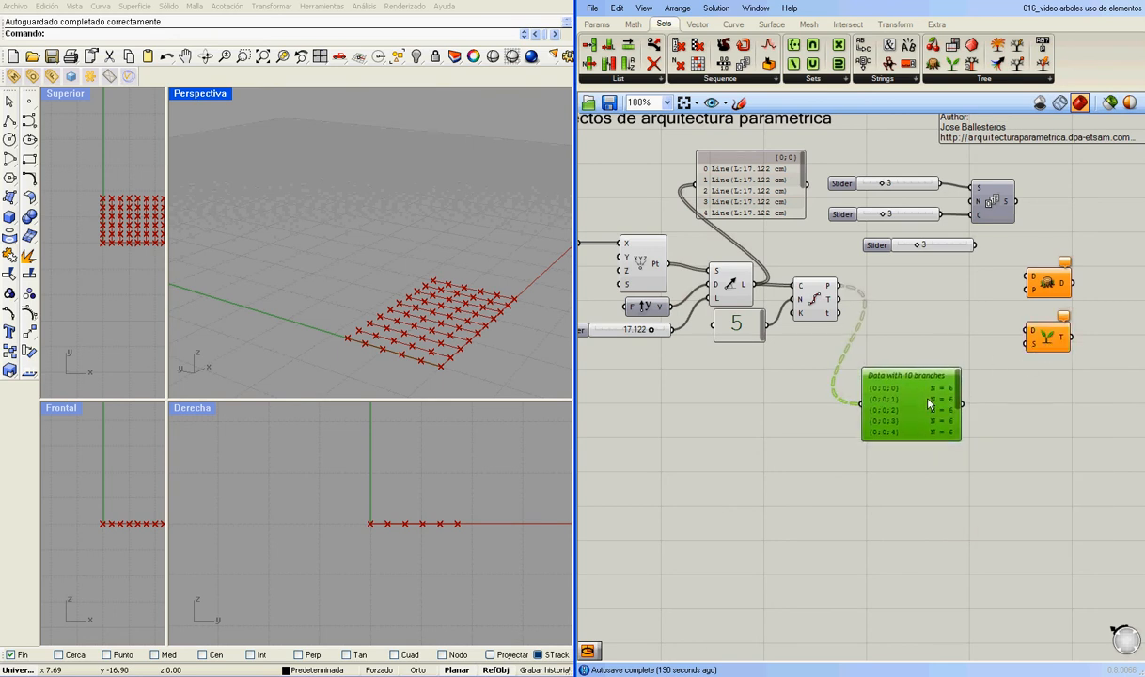
double_click(743, 465)
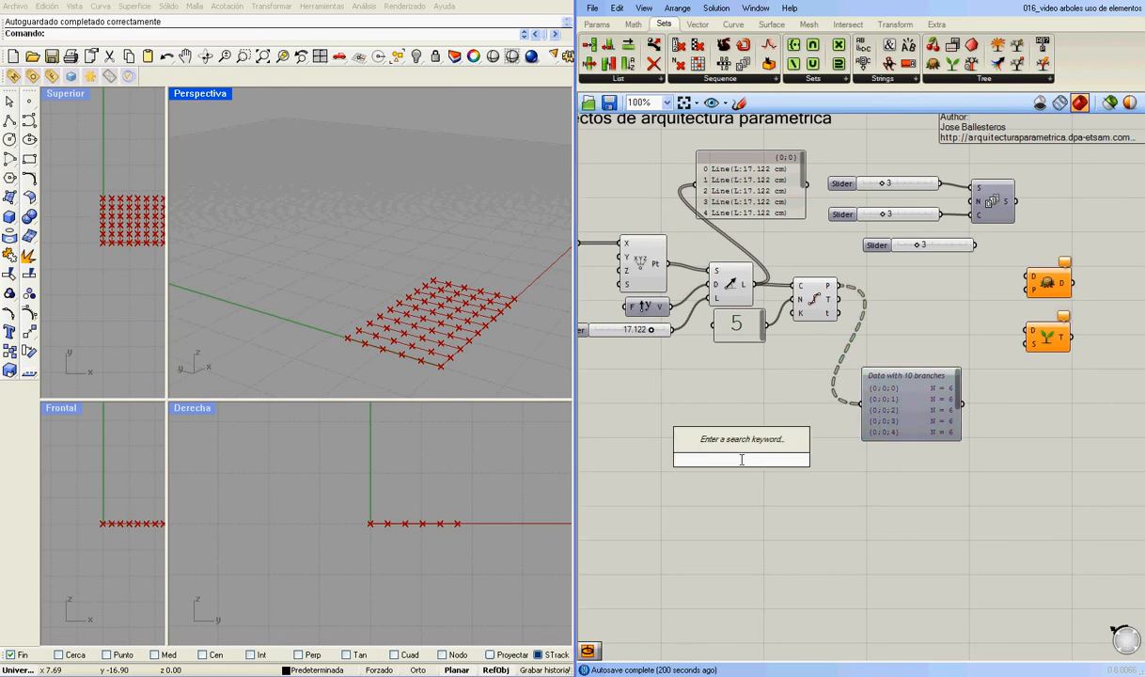
type("pan")
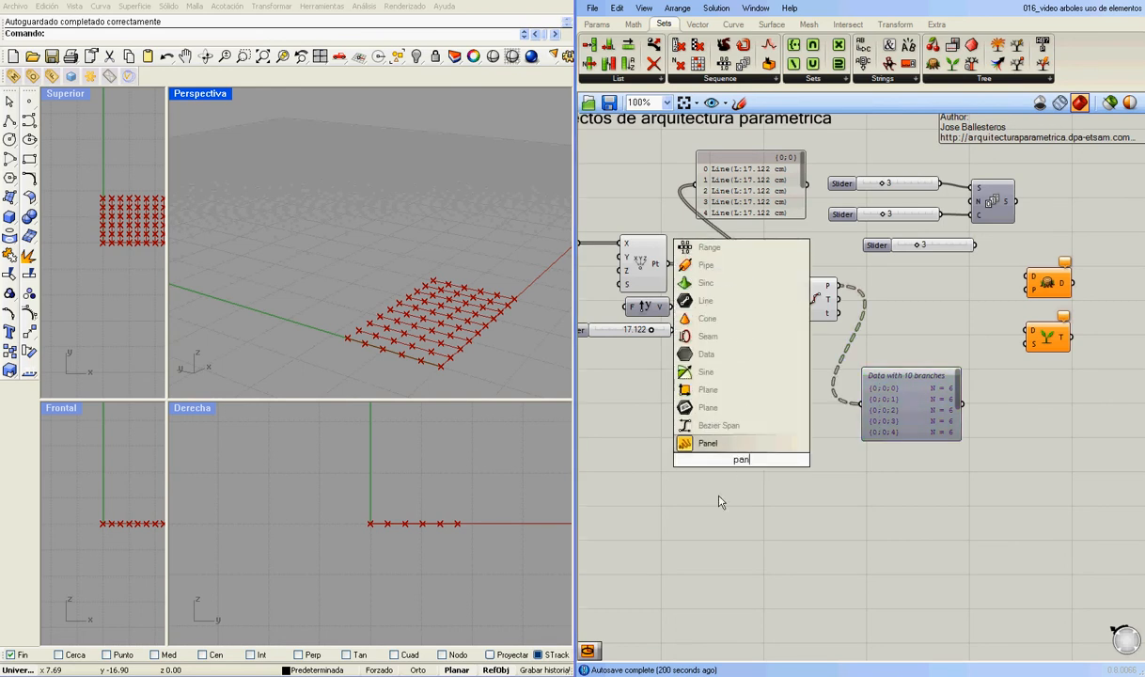
key("Return")
left_click_drag(743, 474, 947, 336)
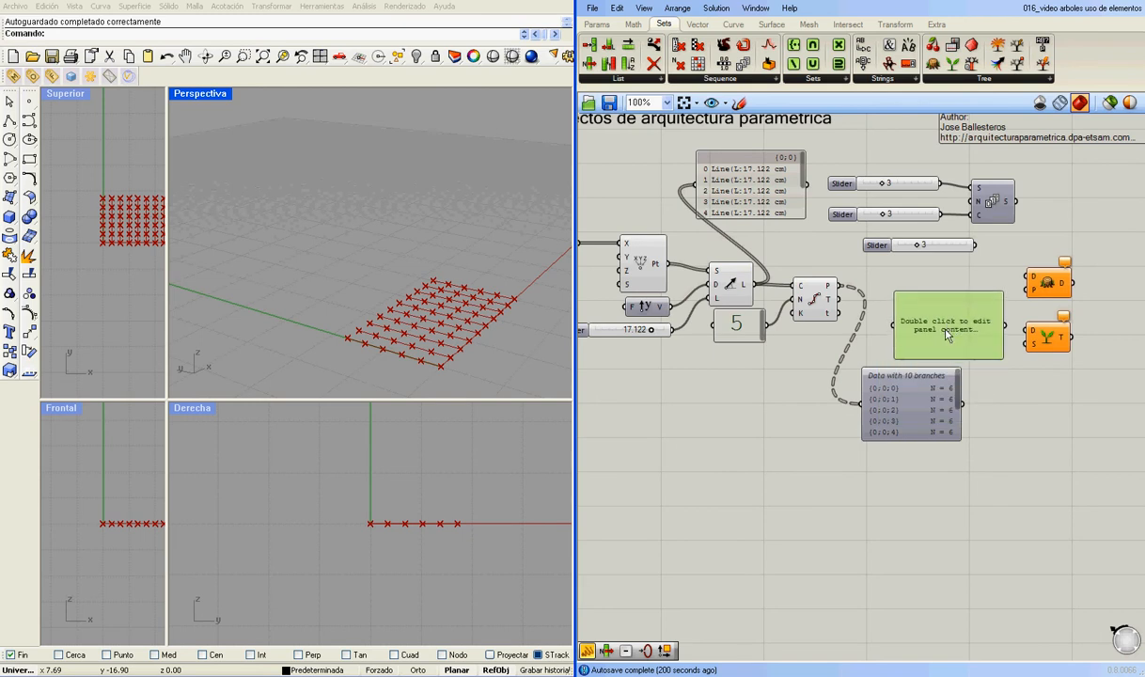
Delete the three unused sliders and the Series component, and move the empty panel into the freed space.
left_click_drag(986, 165, 844, 263)
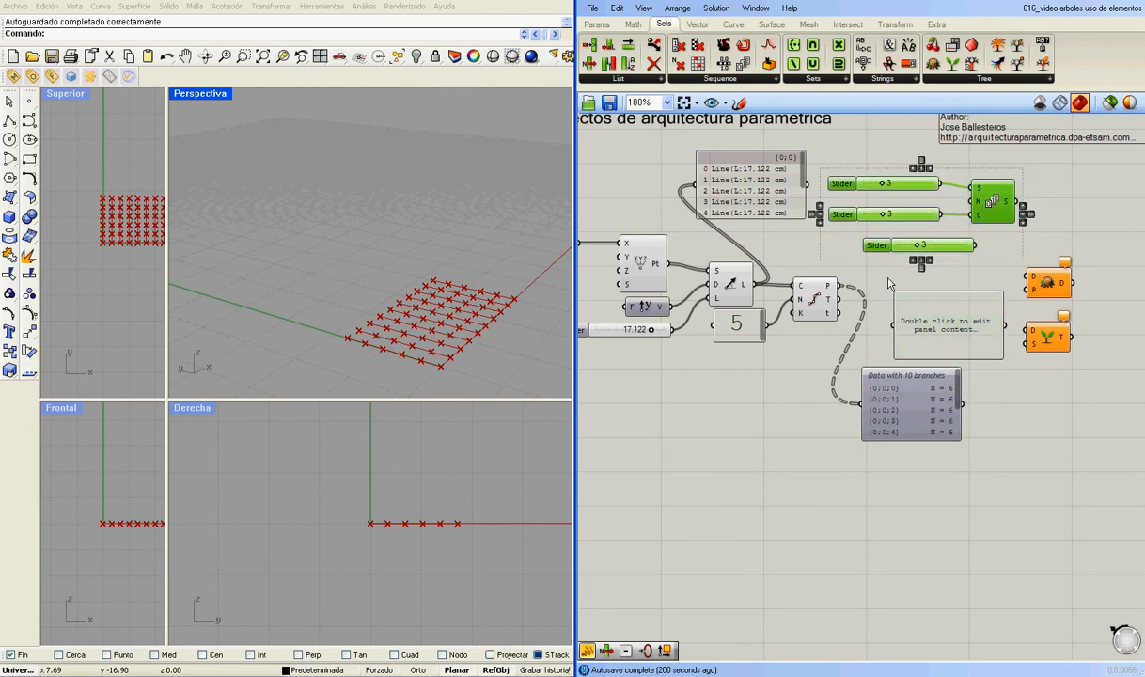
key("Delete")
left_click_drag(895, 310, 900, 193)
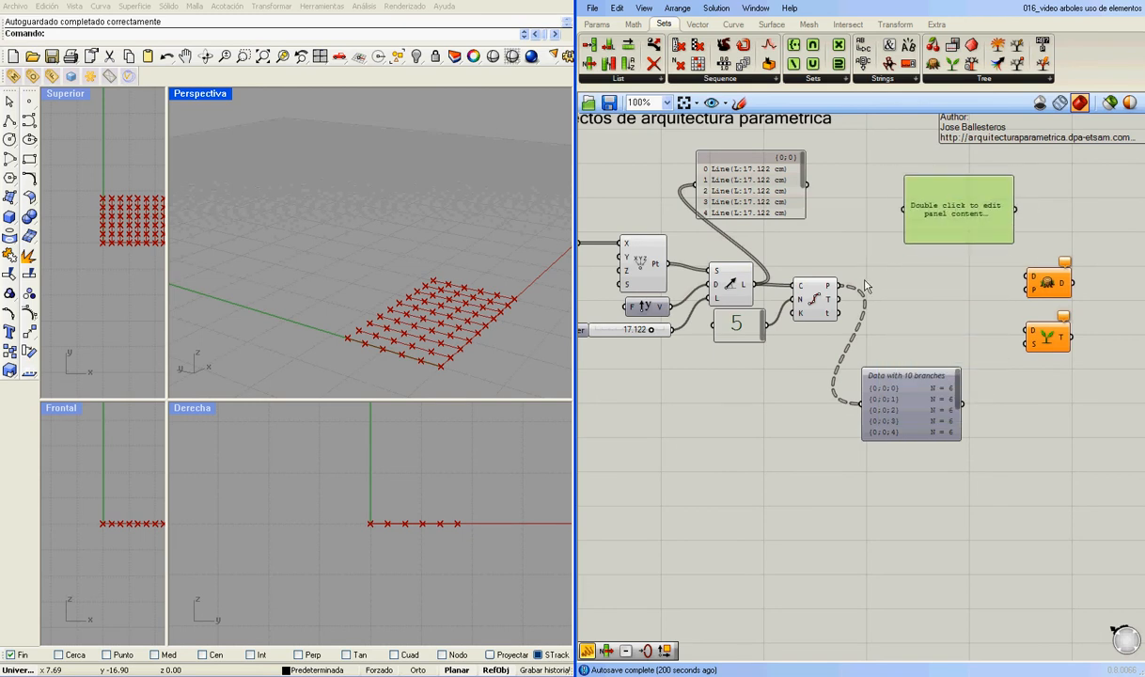
Connect Divide Curve's P output to the panel, and enlarge the panel and the parameter viewer to show more data.
left_click_drag(839, 285, 904, 209)
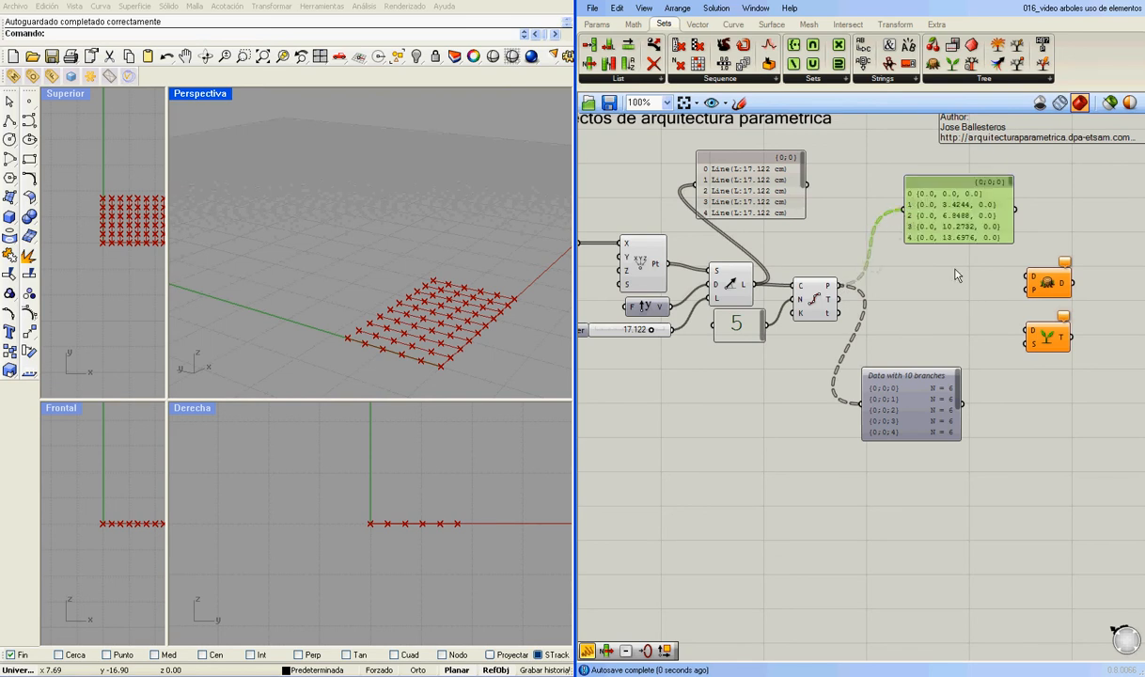
left_click_drag(1009, 239, 1014, 293)
left_click(911, 406)
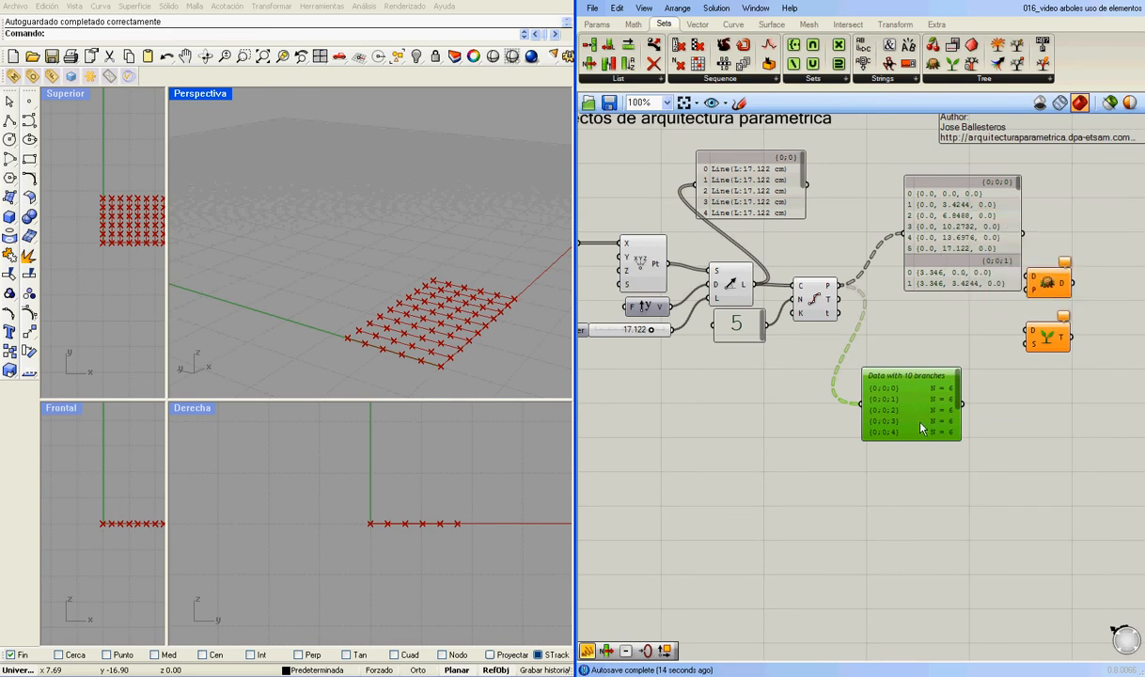
left_click_drag(936, 441, 936, 503)
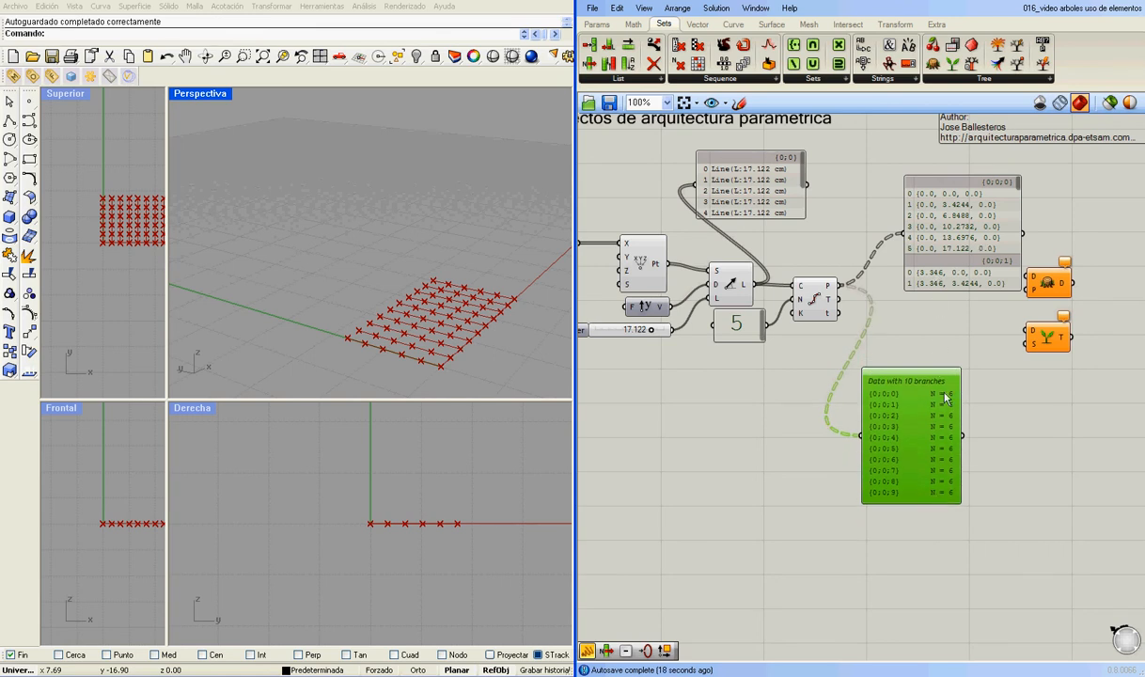
Place the Flatten Tree component just below the panel and connect Divide Curve's P output to its D input.
left_click_drag(969, 259, 966, 245)
left_click_drag(1046, 282, 980, 306)
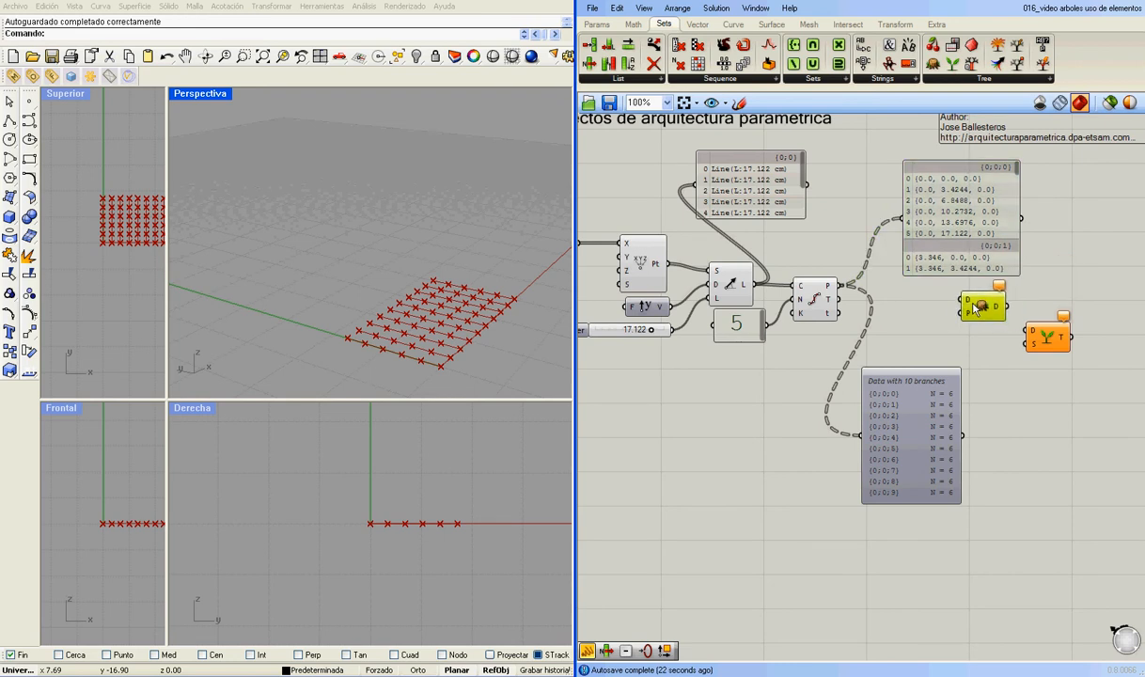
left_click_drag(829, 285, 965, 301)
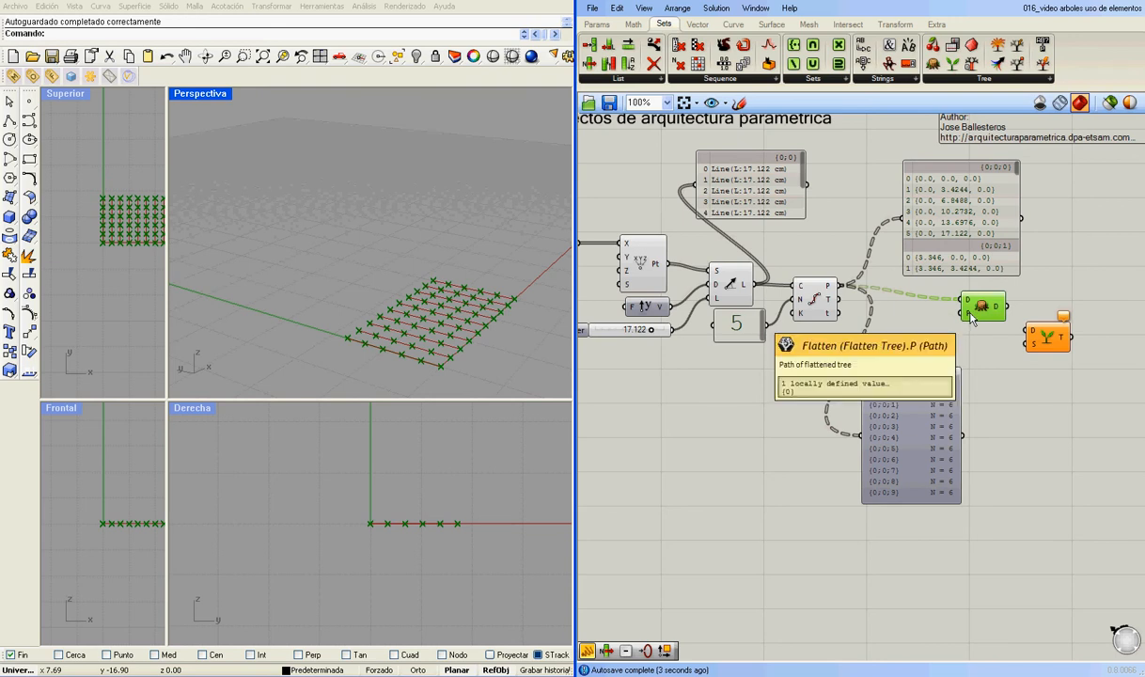
left_click_drag(983, 313, 965, 306)
Move the panel aside, feed it from the Flatten Tree output instead of the division points, and widen it.
left_click_drag(938, 250, 999, 246)
left_click_drag(983, 299, 966, 216)
mouse_move(1081, 169)
left_mouse_down()
mouse_move(1080, 226)
mouse_move(1081, 169)
left_mouse_up()
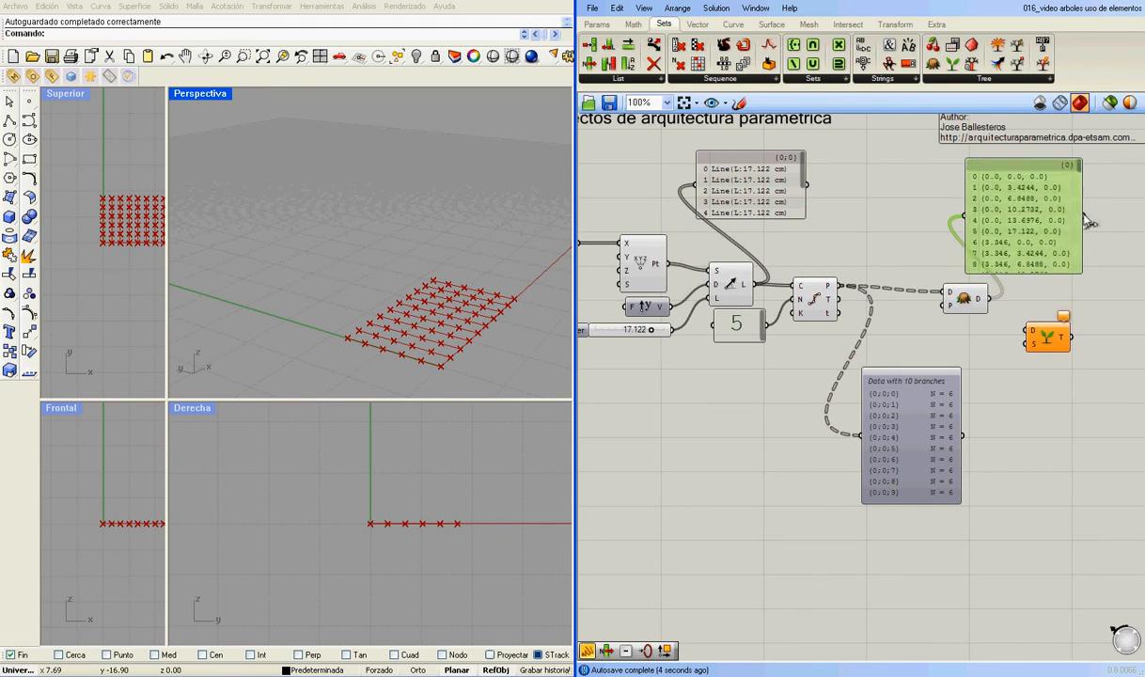
left_click_drag(1082, 219, 1116, 222)
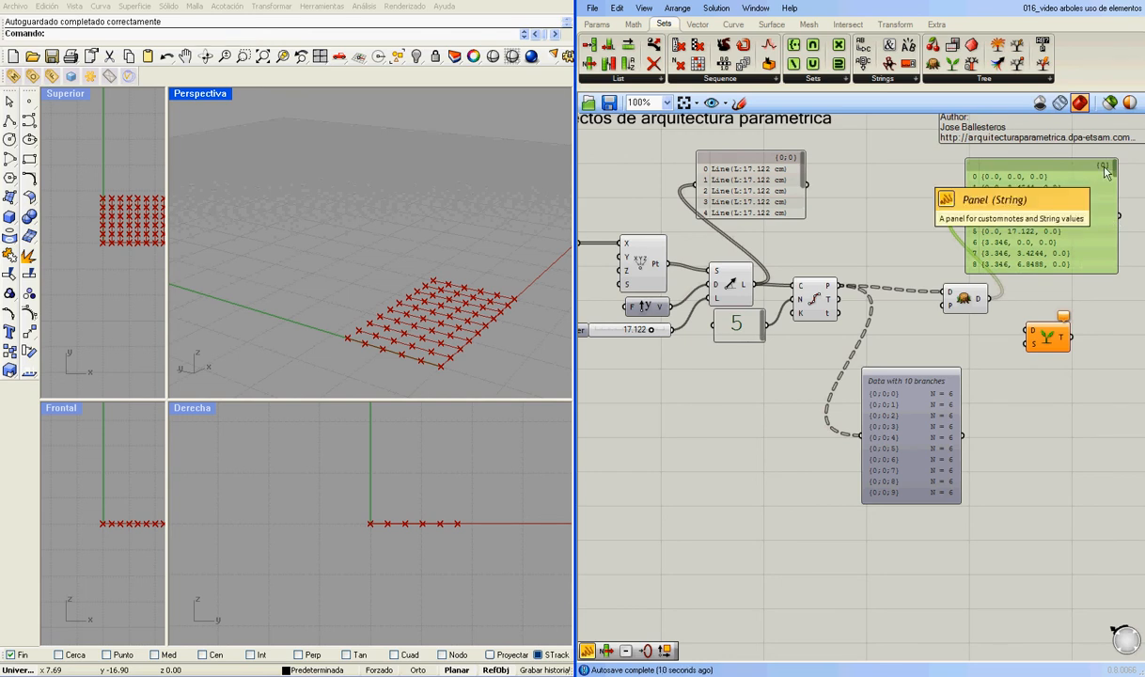
Switch the panel's source to Divide Curve's P output and back to Flatten Tree to compare both data structures.
left_click_drag(842, 293, 955, 260)
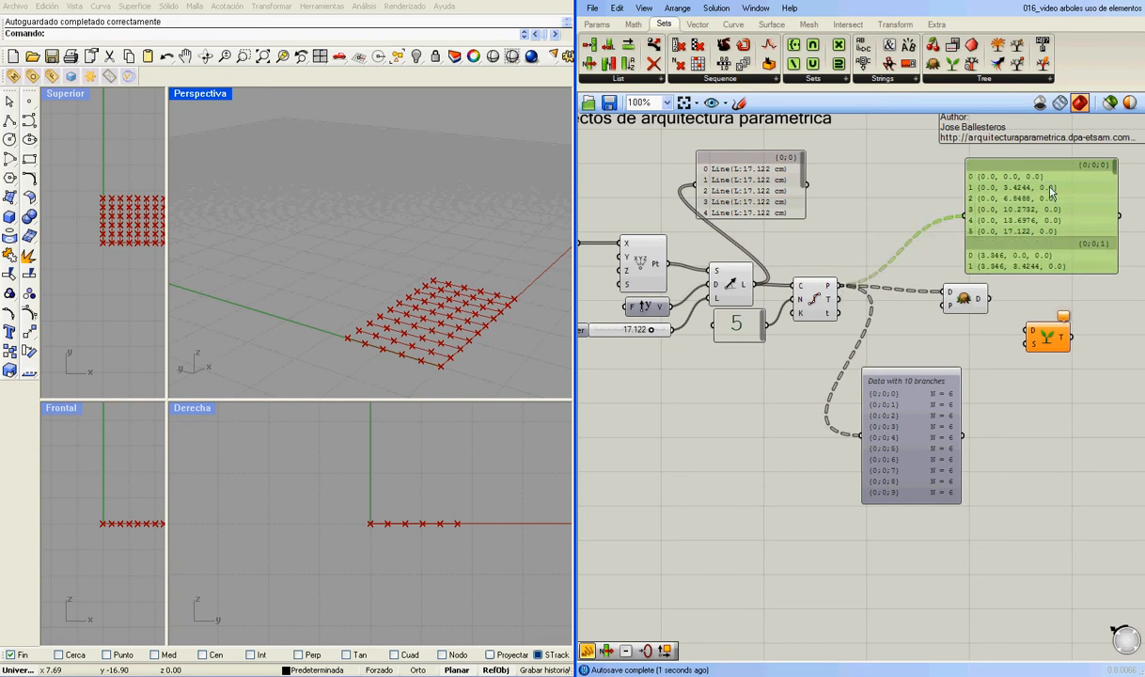
left_click_drag(977, 308, 965, 217)
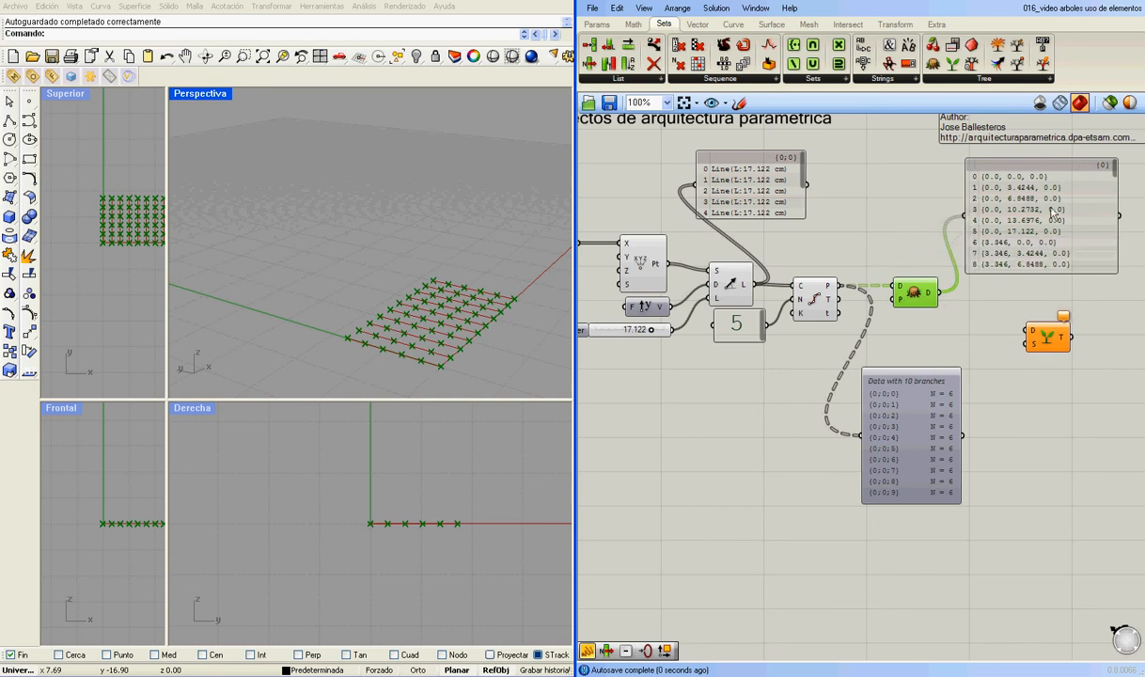
Turn on Flatten for Divide Curve's P output and connect that output directly to the panel.
right_click(830, 294)
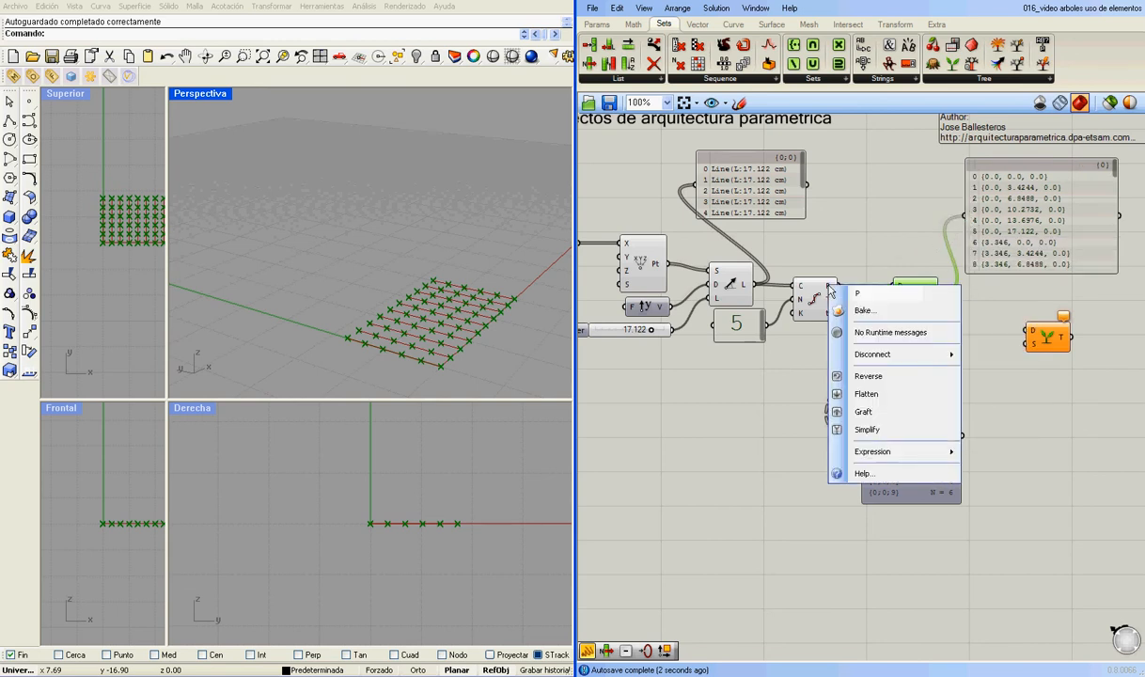
left_click(844, 376)
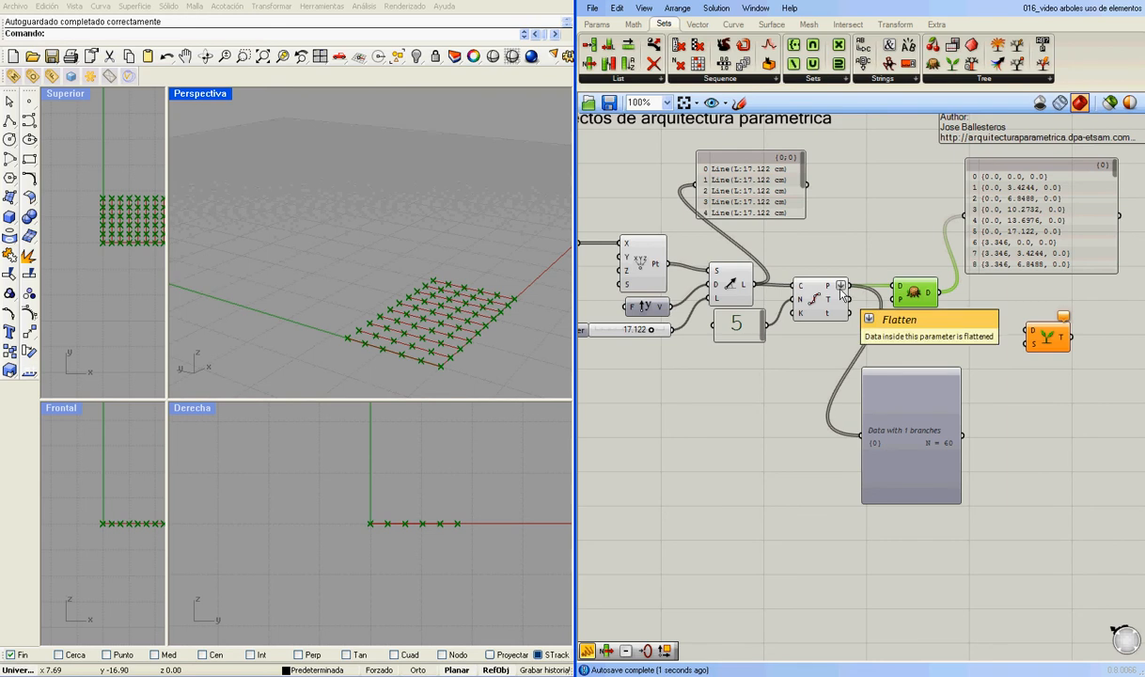
left_click_drag(849, 284, 965, 215)
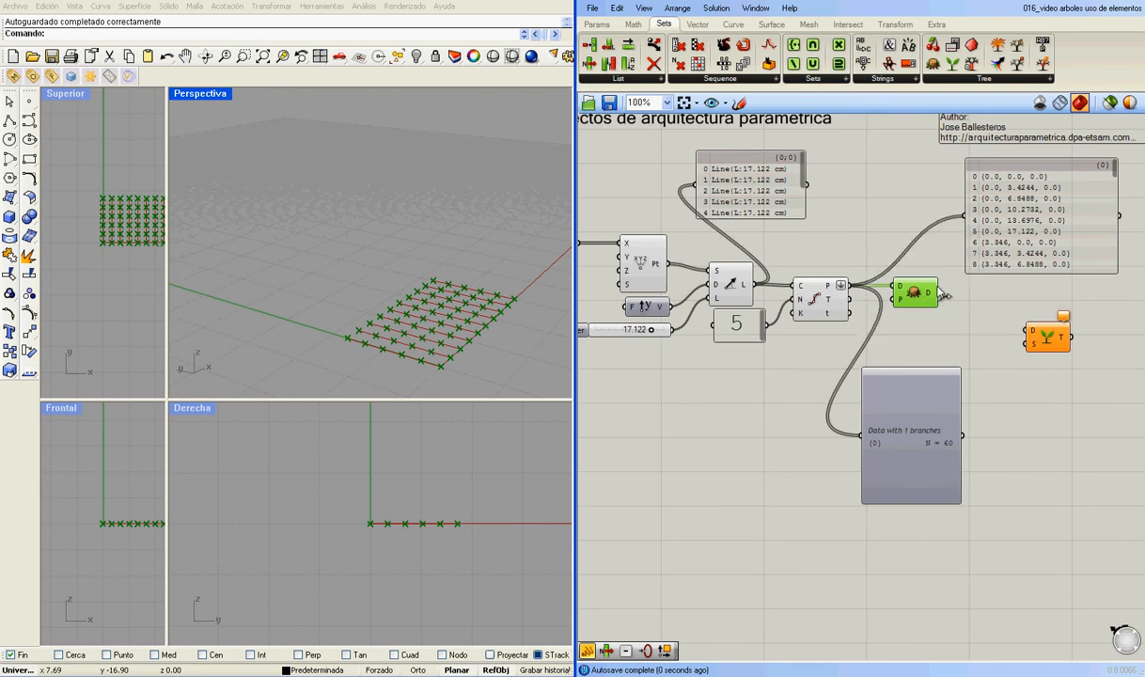
left_click_drag(916, 296, 946, 296)
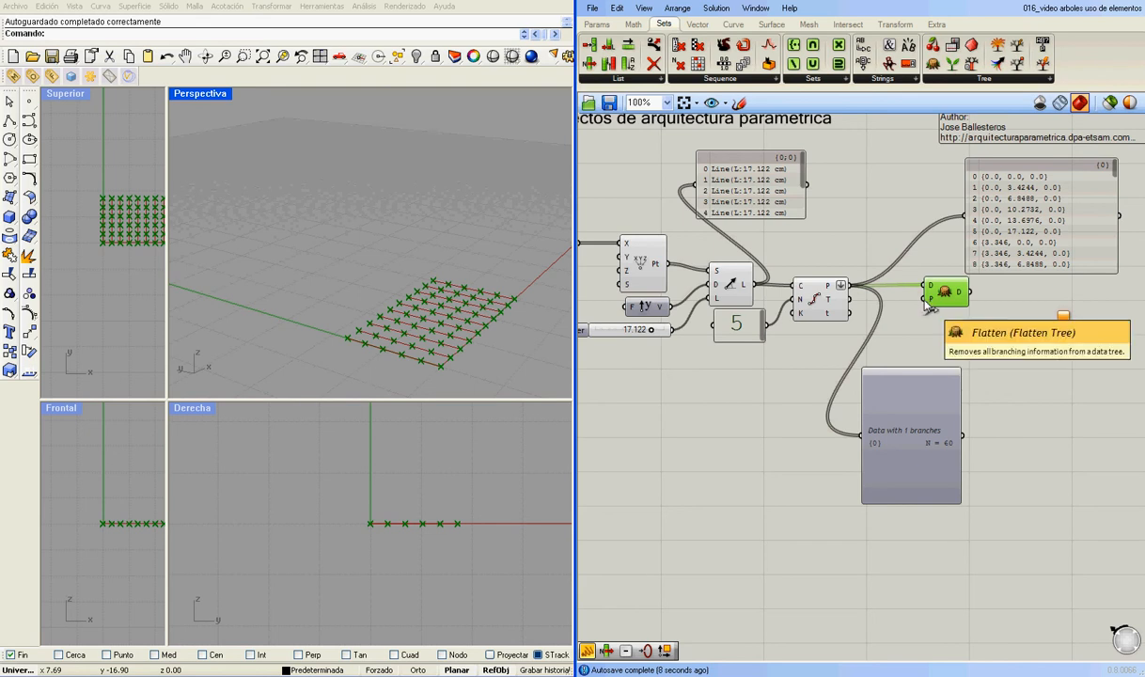
Turn off Flatten on Divide Curve's P output and move the Flatten Tree component slightly farther from Divide Curve.
right_click(841, 291)
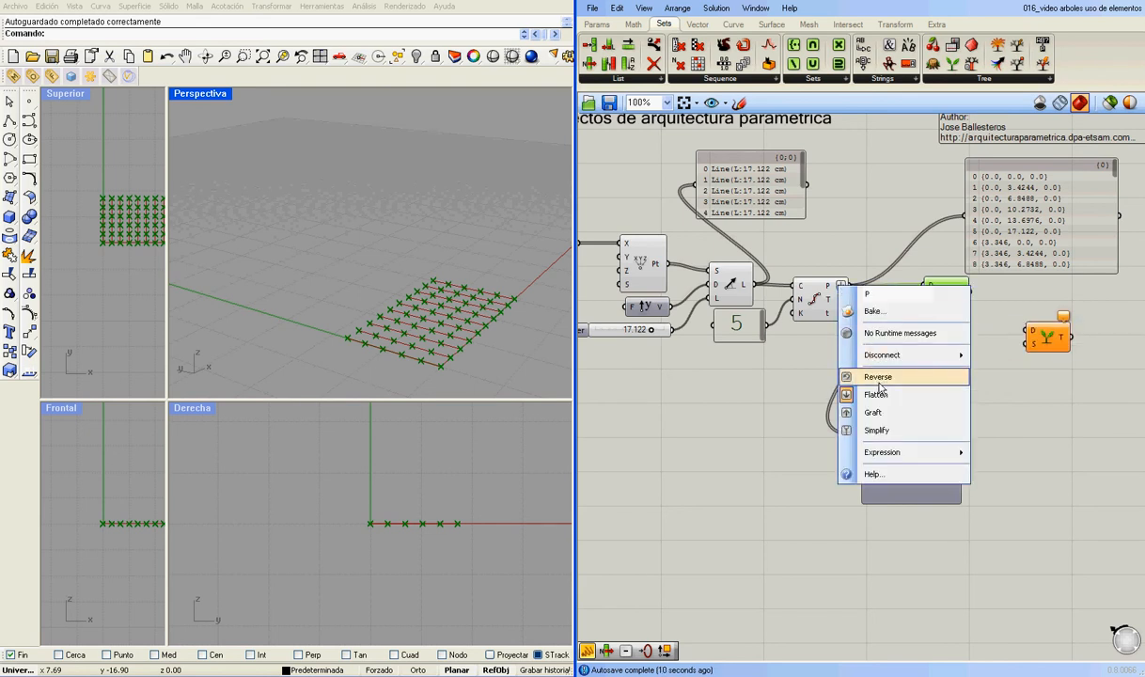
left_click(843, 393)
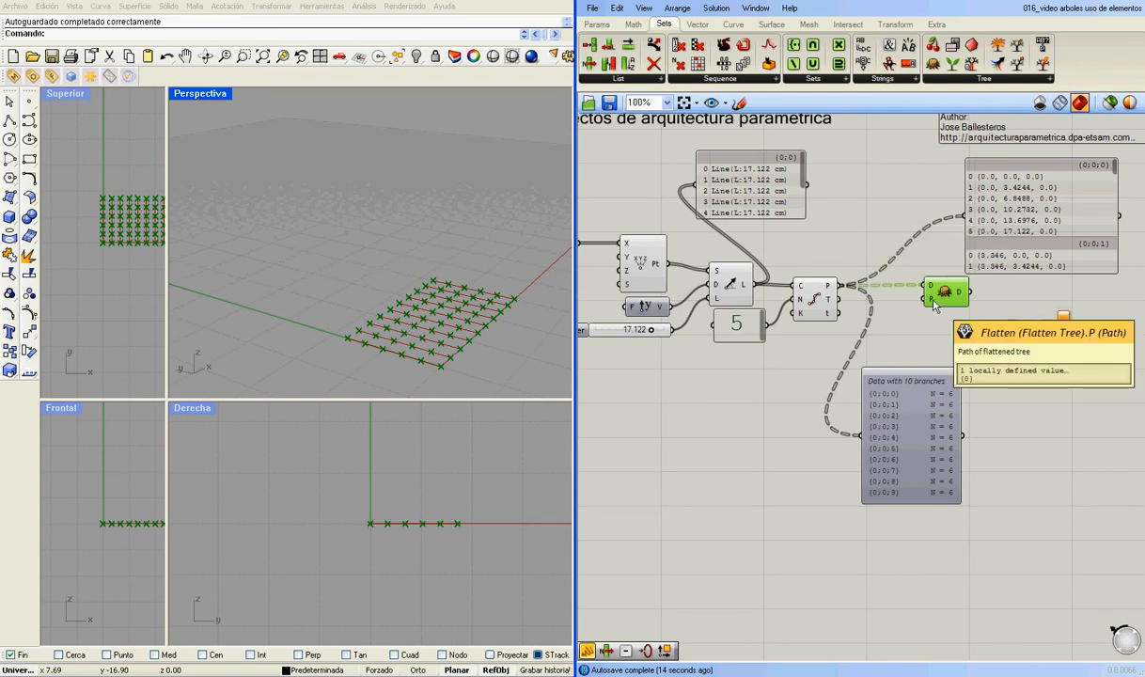
left_click_drag(936, 302, 952, 303)
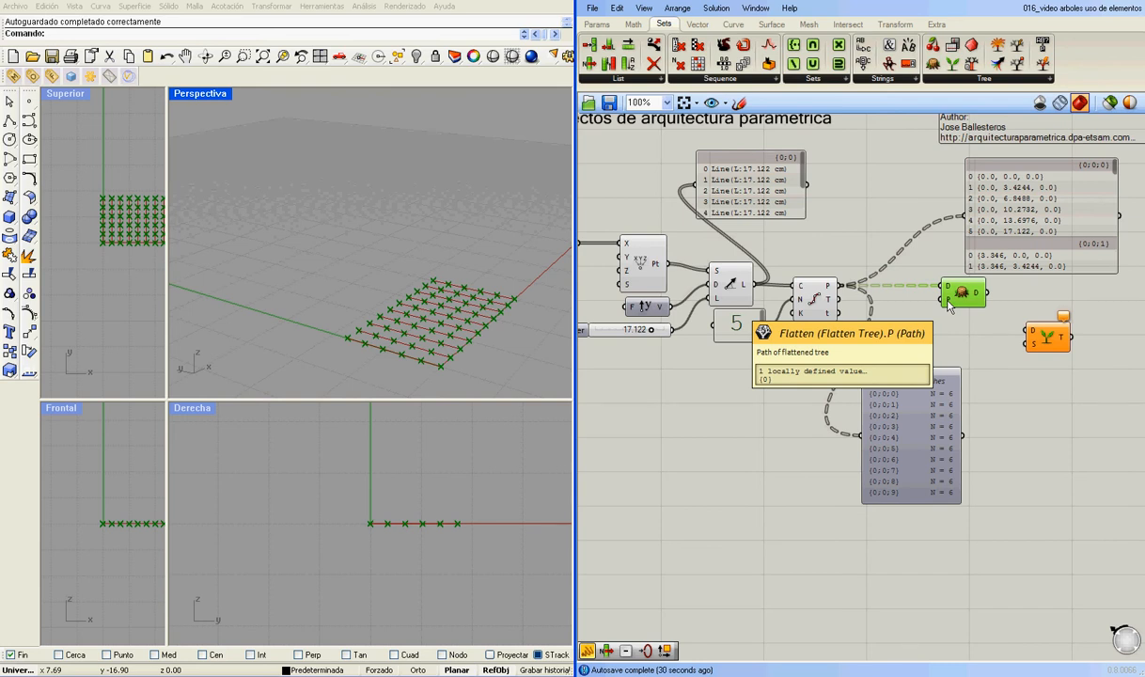
Reposition Flatten Tree and feed the panel from its output, and bring the Graft Tree component in below that panel.
left_click_drag(961, 299, 947, 299)
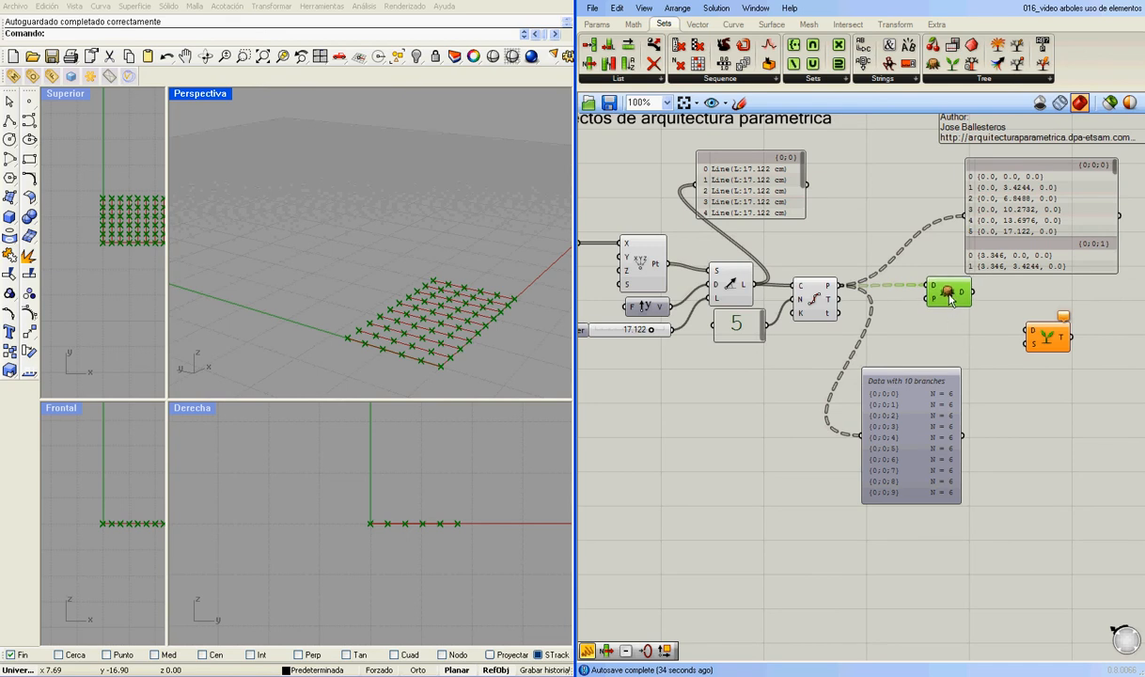
left_click_drag(973, 292, 966, 229)
left_click(1048, 343)
left_click_drag(1050, 344, 1014, 313)
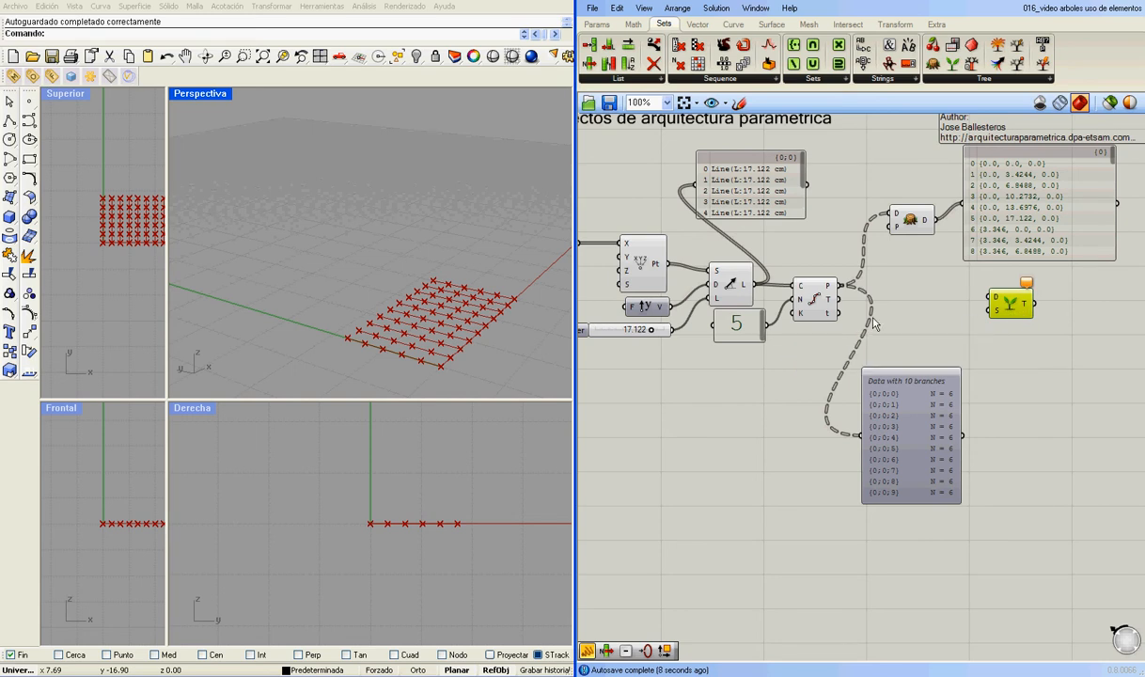
left_click_drag(1016, 310, 993, 298)
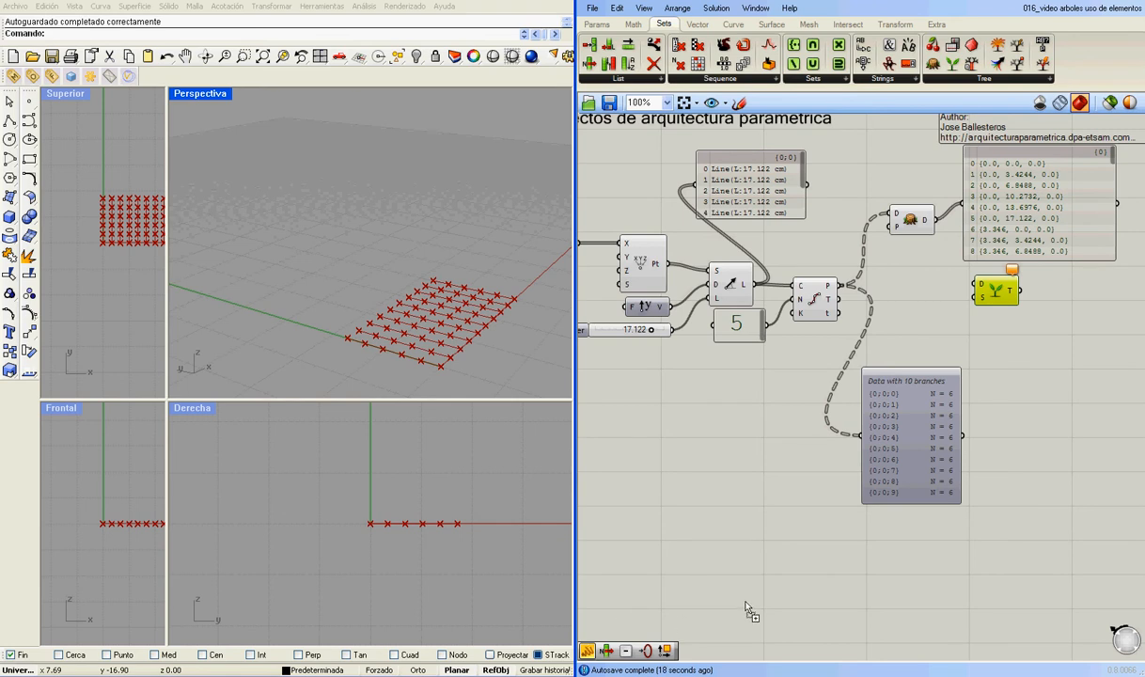
Add an empty panel next to the Graft Tree component and arrange the two side by side.
key("ctrl+v")
left_click_drag(1098, 314, 1103, 331)
left_click_drag(989, 292, 959, 292)
left_click_drag(1072, 324, 1051, 313)
right_click_drag(1024, 363, 914, 431)
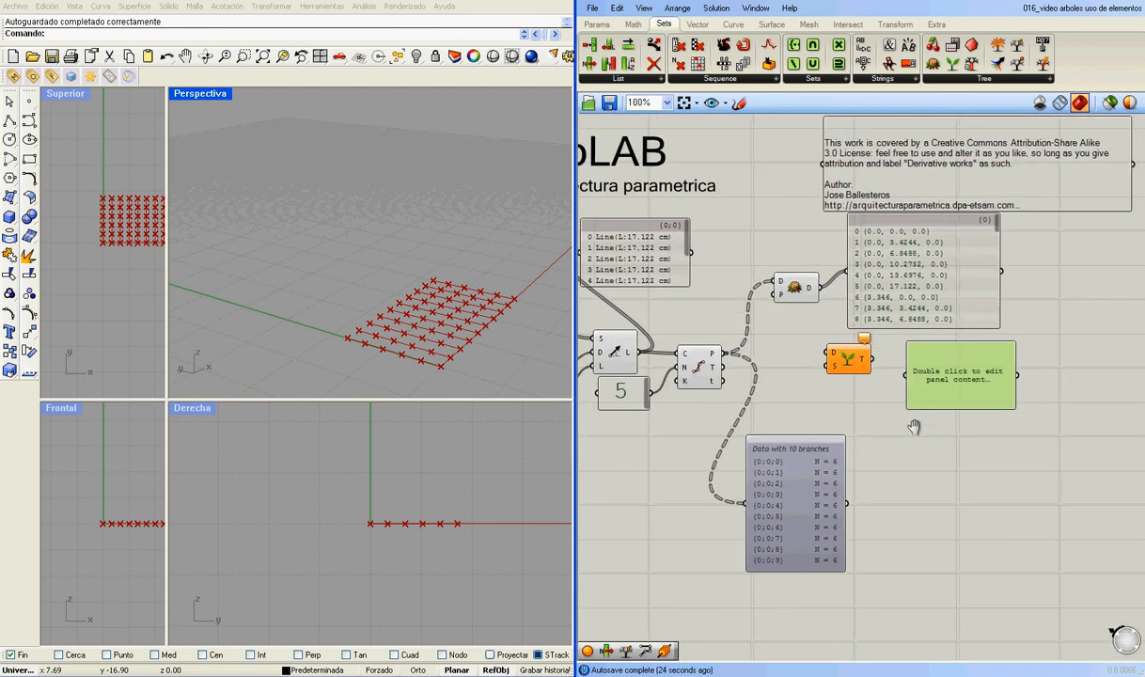
left_click_drag(958, 402, 972, 394)
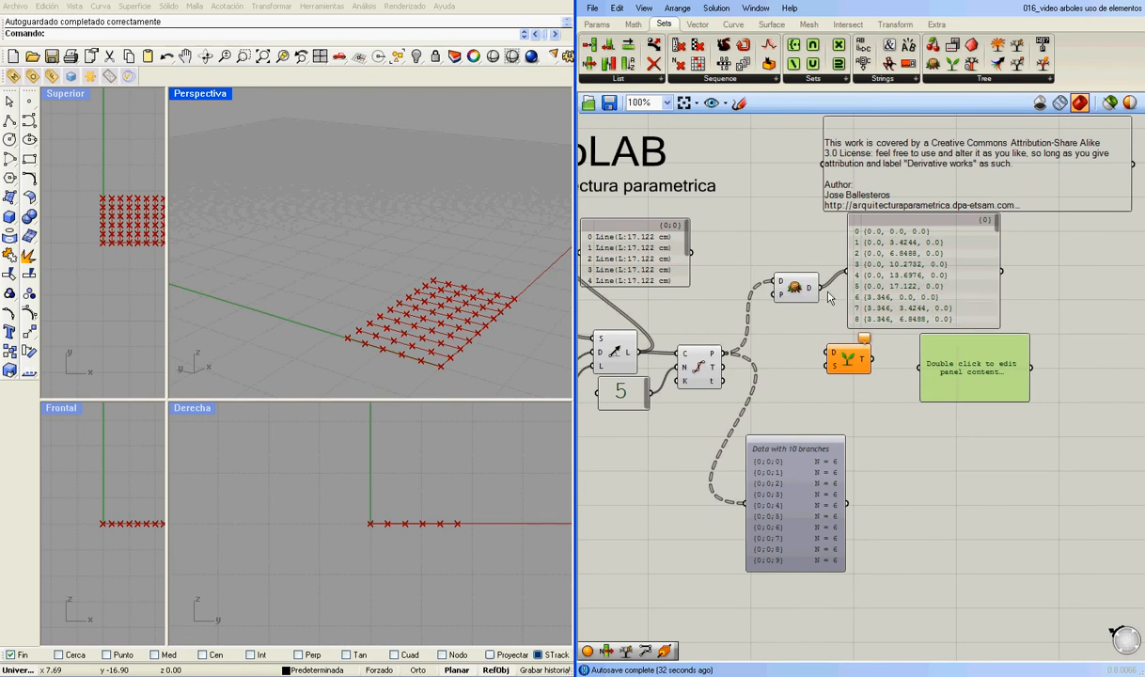
Connect Flatten Tree's output through Graft Tree into the empty panel, and make that panel taller and farther from the component.
left_click_drag(816, 288, 828, 362)
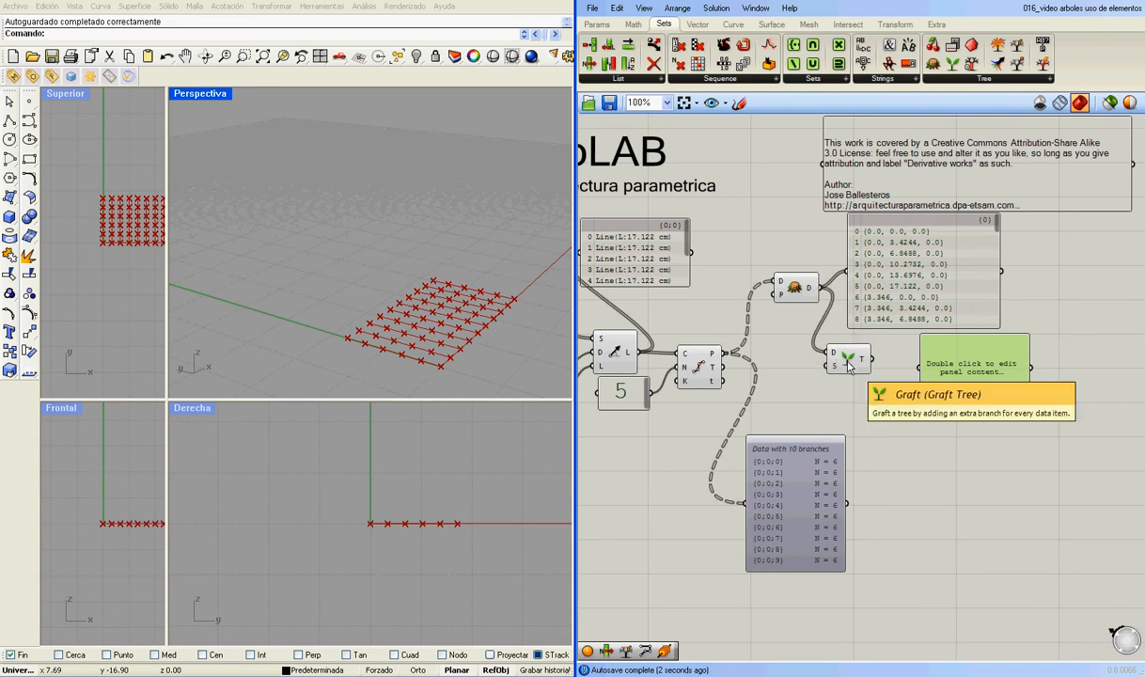
left_click_drag(870, 359, 917, 368)
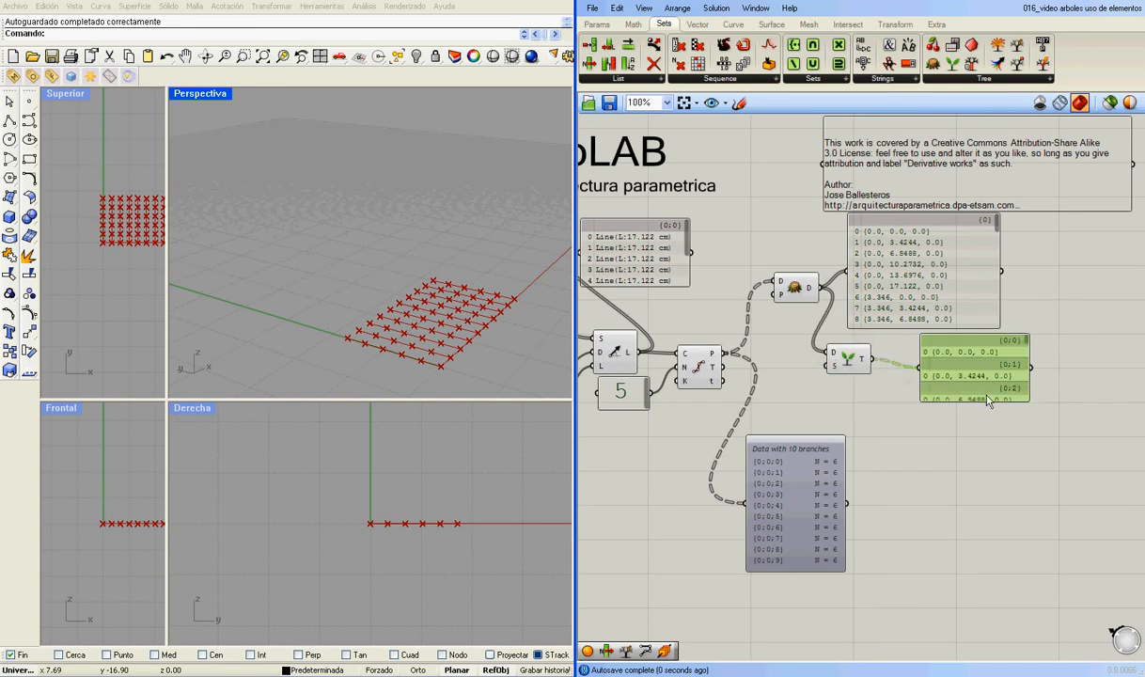
left_click_drag(996, 400, 996, 491)
left_click_drag(987, 437, 1077, 412)
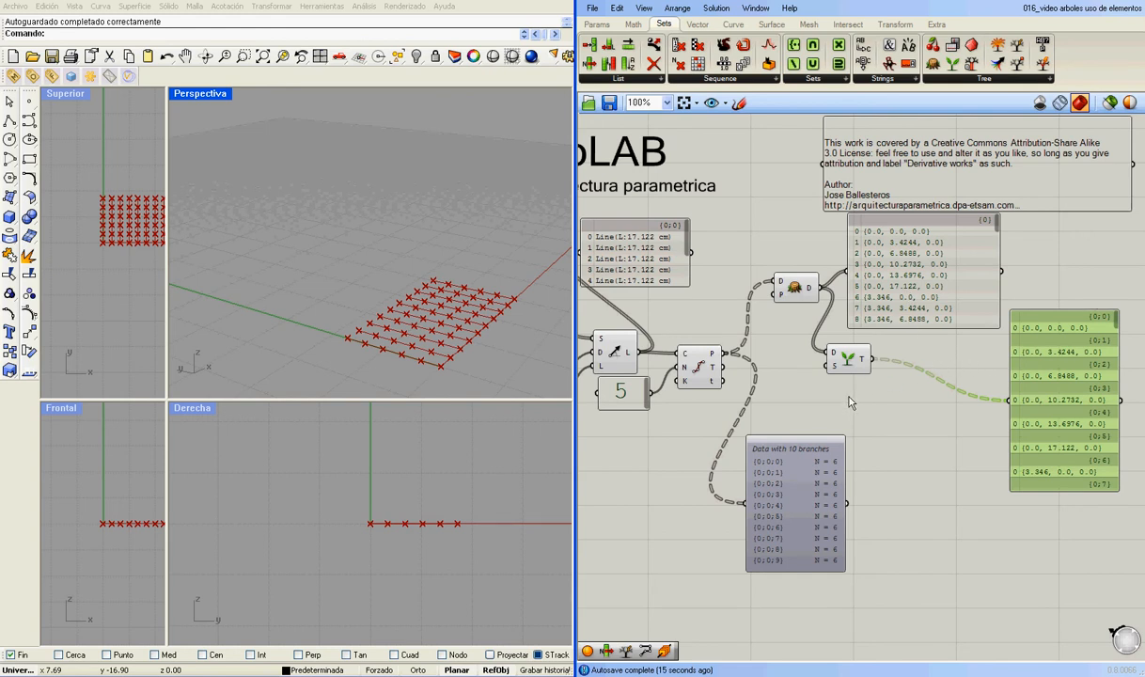
Switch Graft Tree's input between Divide Curve's P output and Flatten Tree, ending on P, and compare the resulting paths in the panel.
left_click_drag(725, 353, 825, 353)
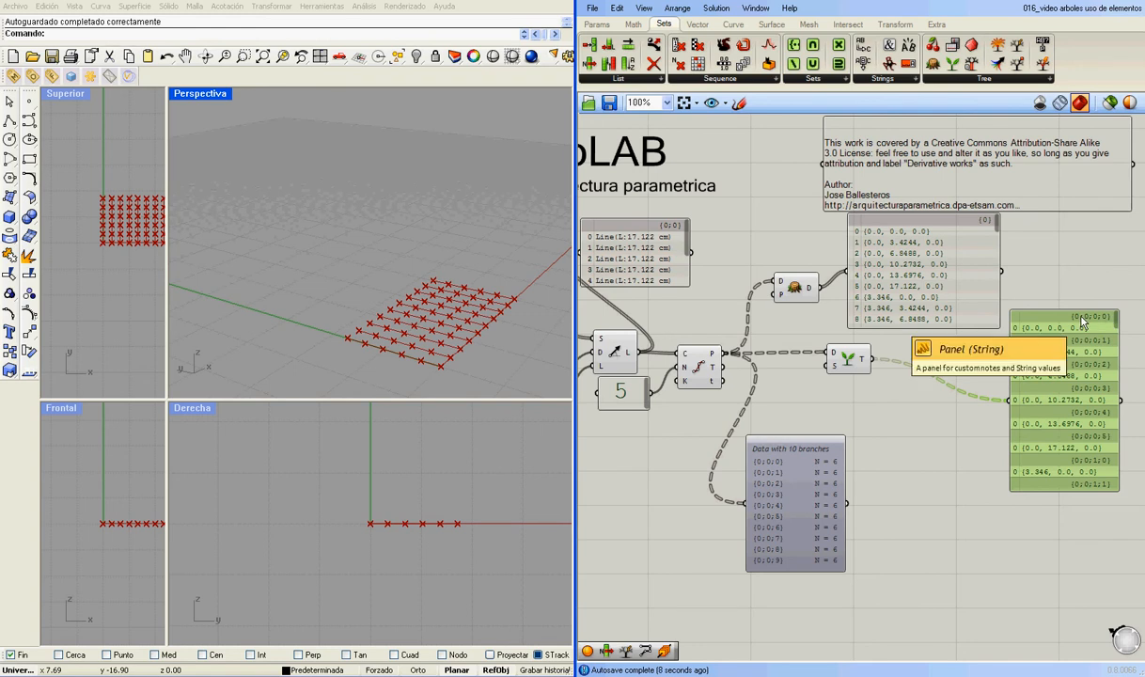
left_click_drag(818, 287, 824, 363)
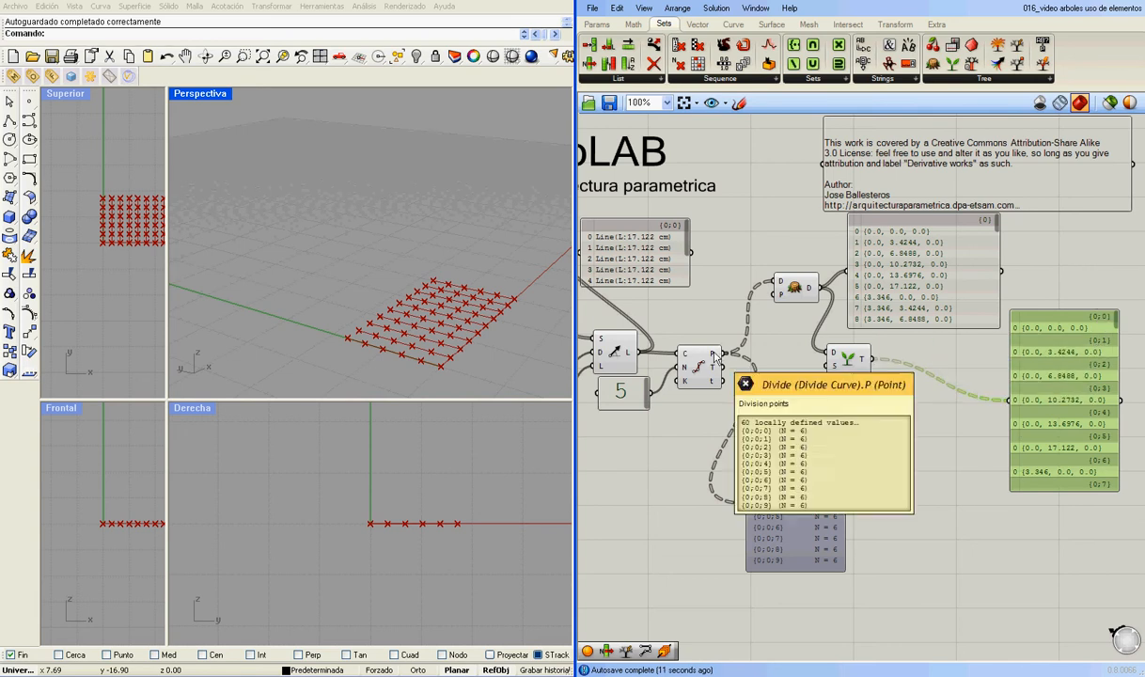
left_click_drag(718, 353, 834, 353)
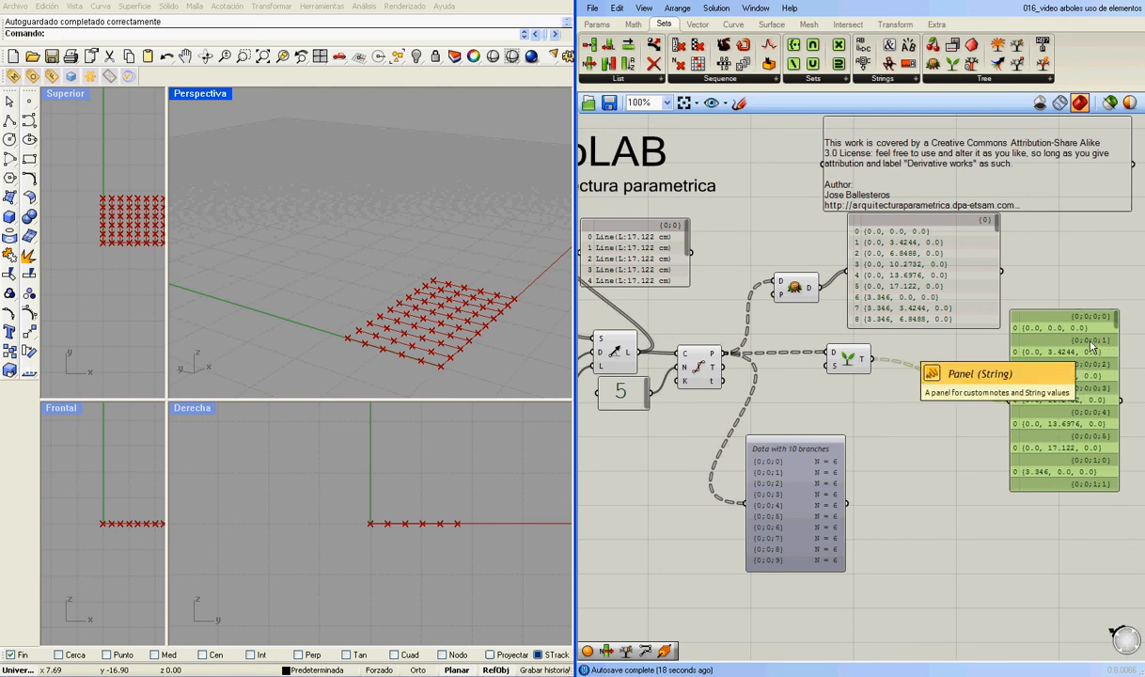
left_click_drag(1116, 326, 1119, 353)
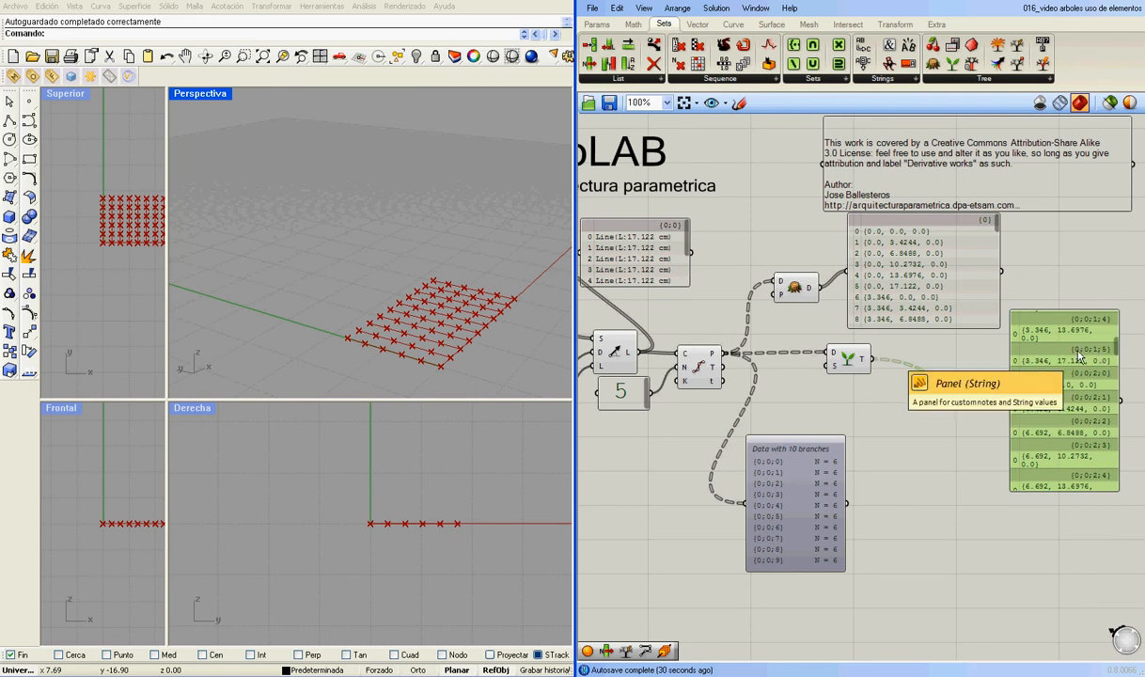
Switch the parameter viewer to Draw Tree display and reposition it below the Graft Tree component.
left_click(804, 502)
right_click(807, 503)
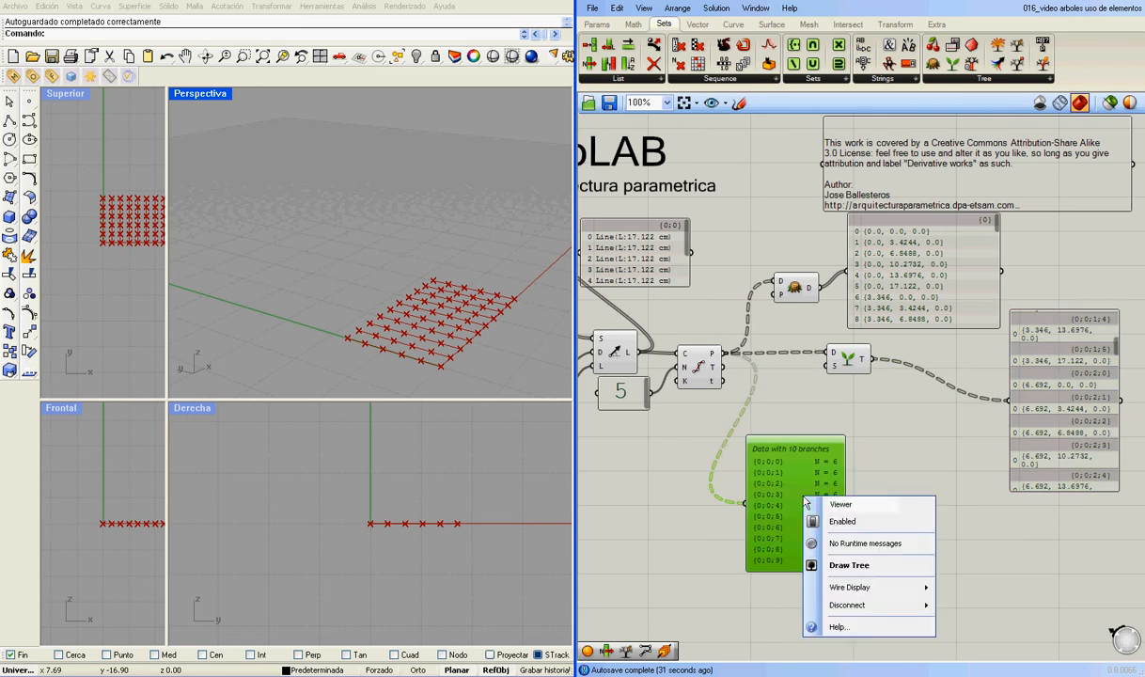
left_click(851, 557)
left_click_drag(809, 529, 905, 537)
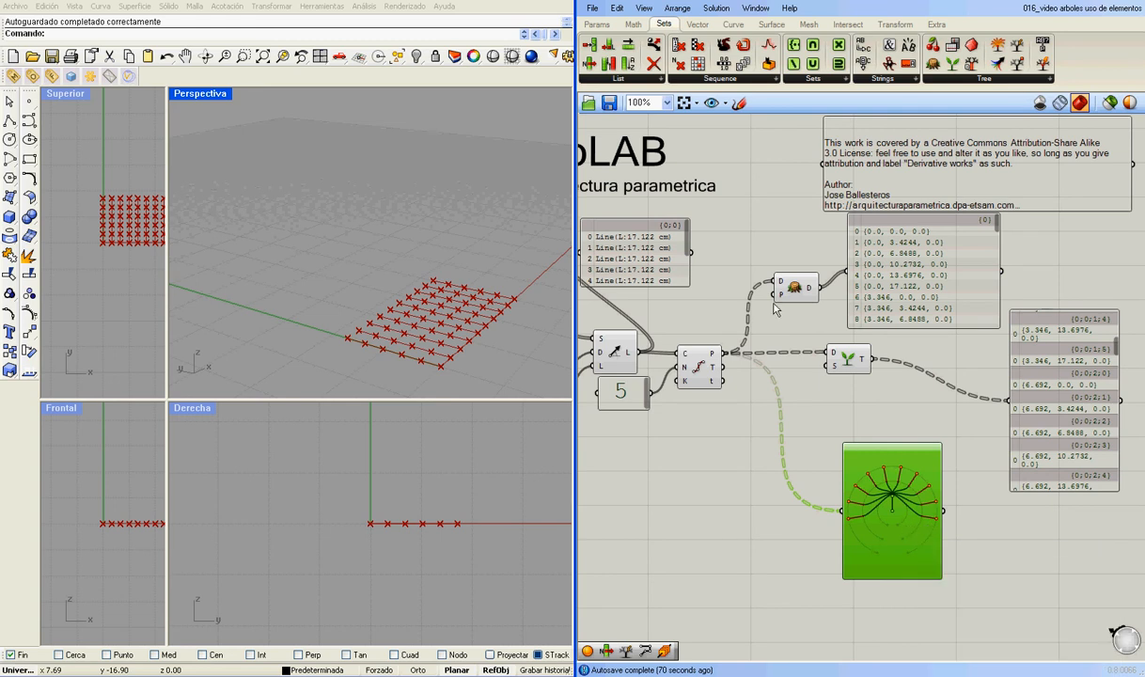
left_click_drag(898, 502, 844, 516)
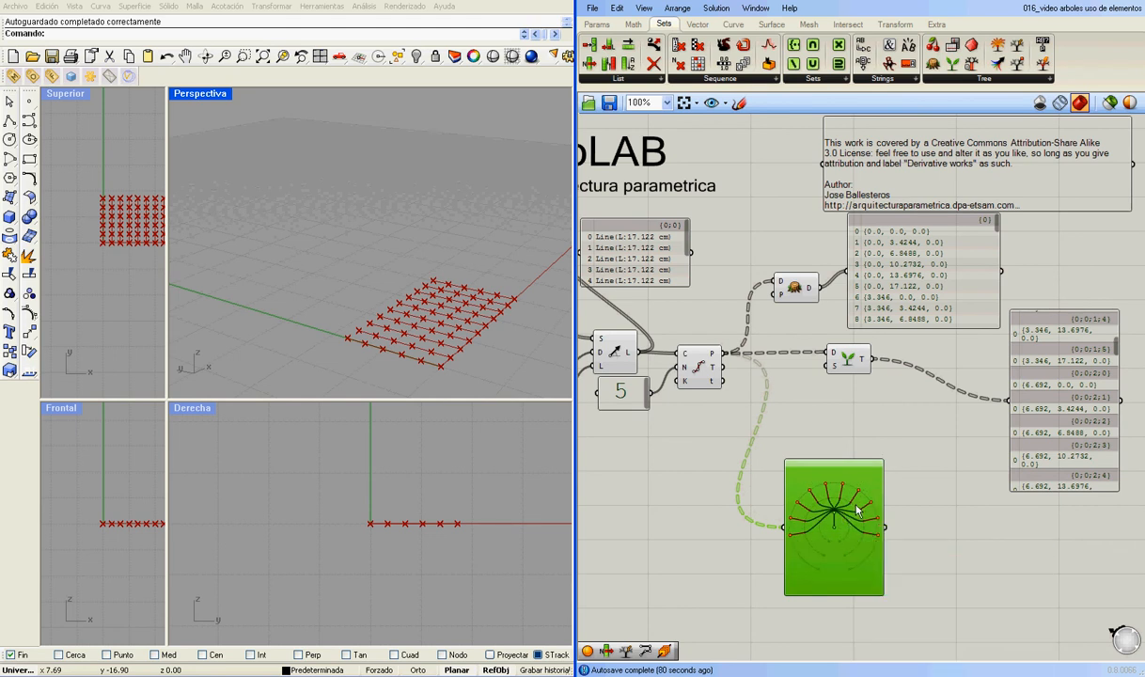
Place a Simplify Tree component below Graft Tree and move the Graft Tree panel up to make room.
left_click(971, 81)
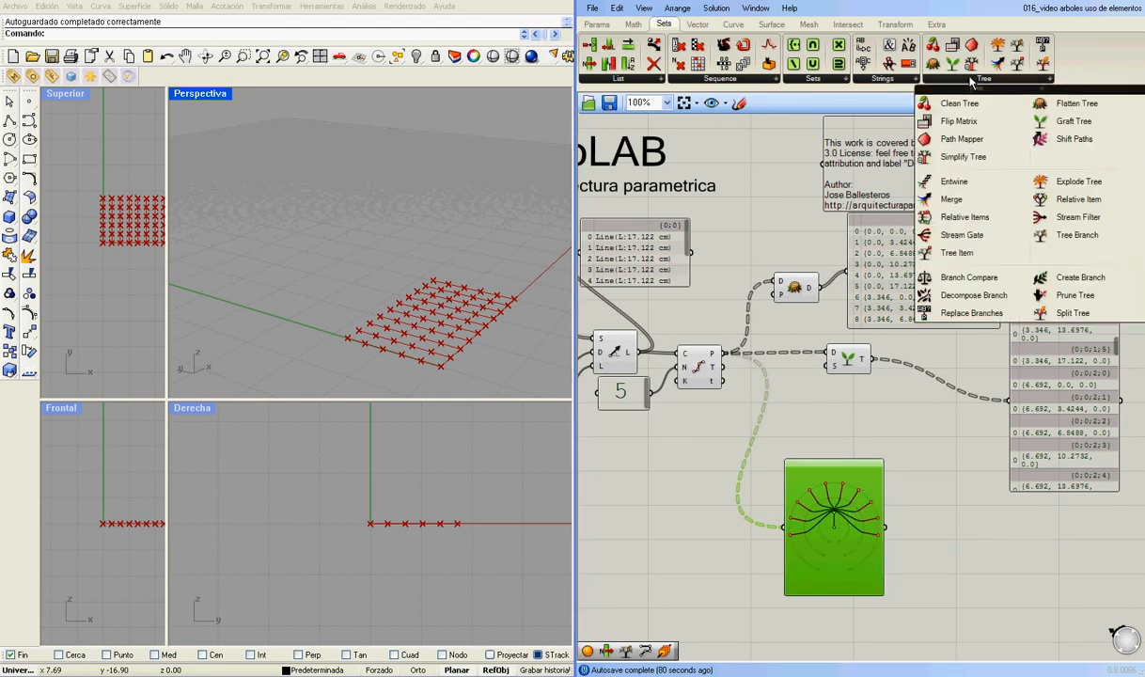
left_click(970, 159)
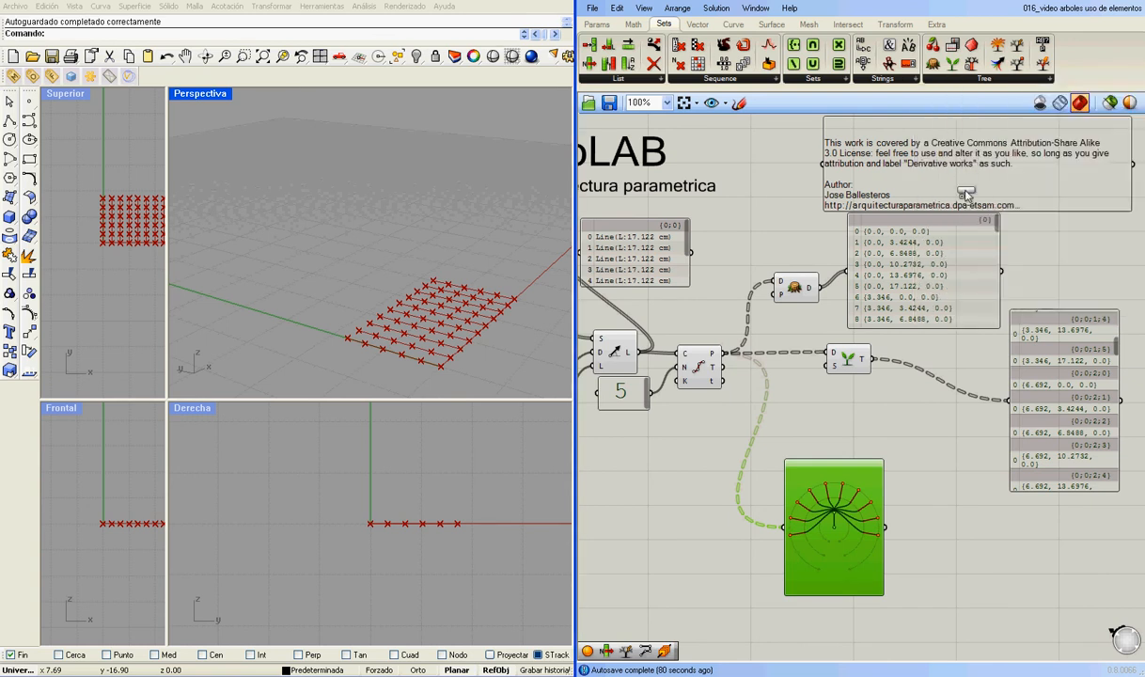
left_click(938, 423)
left_click_drag(1010, 411, 1020, 354)
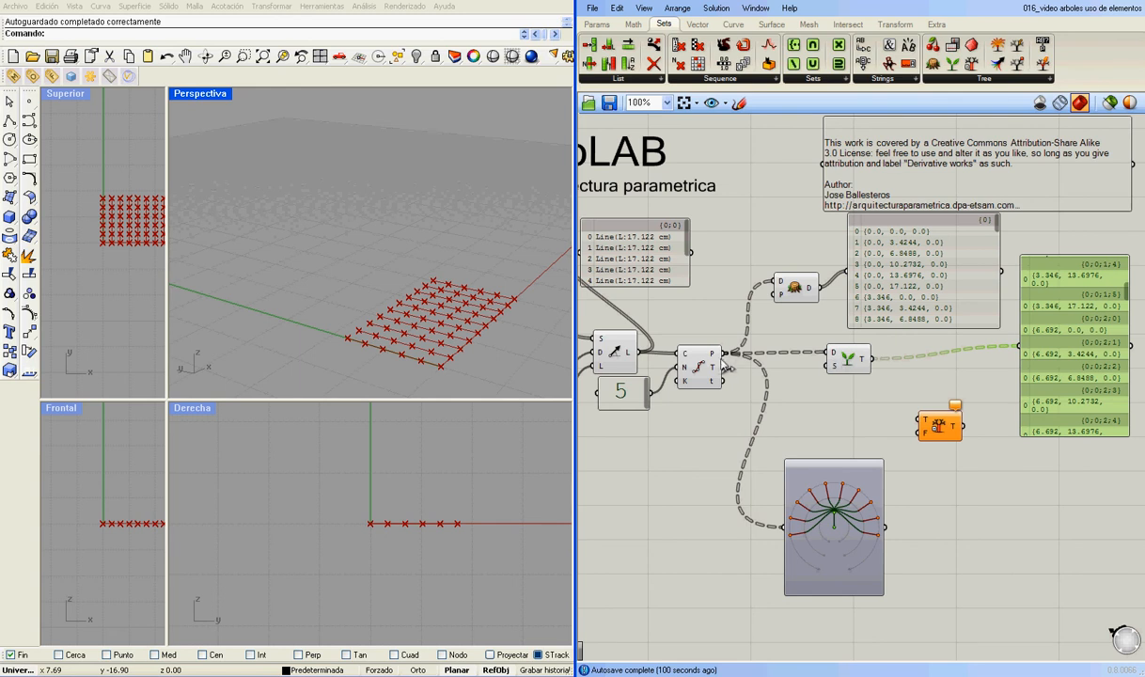
Feed the first panel from Divide Curve's P output, route P through Simplify Tree into the second panel, and review its branches.
left_click_drag(725, 352, 861, 279)
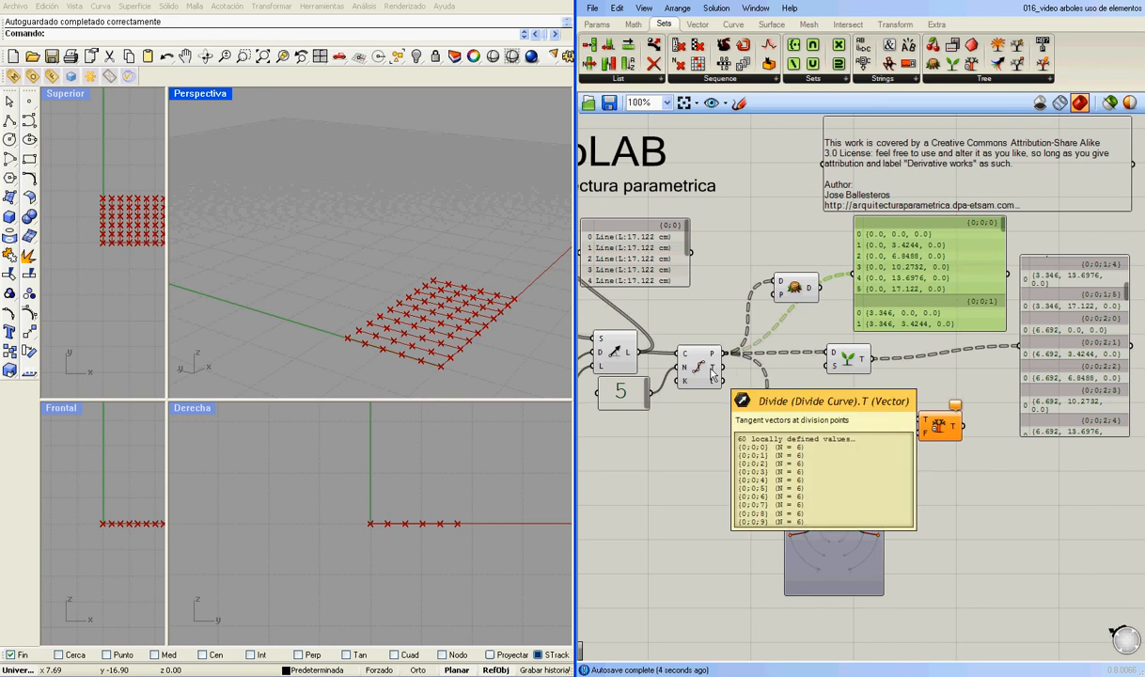
left_click_drag(716, 353, 1021, 346)
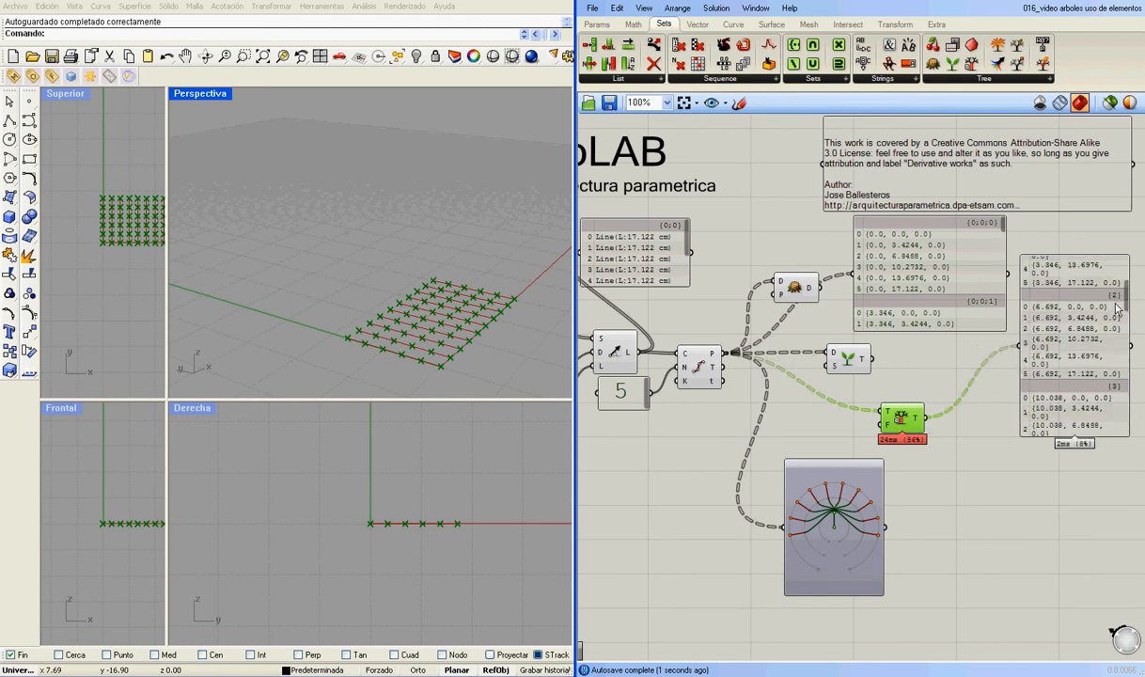
left_click_drag(1125, 302, 1125, 274)
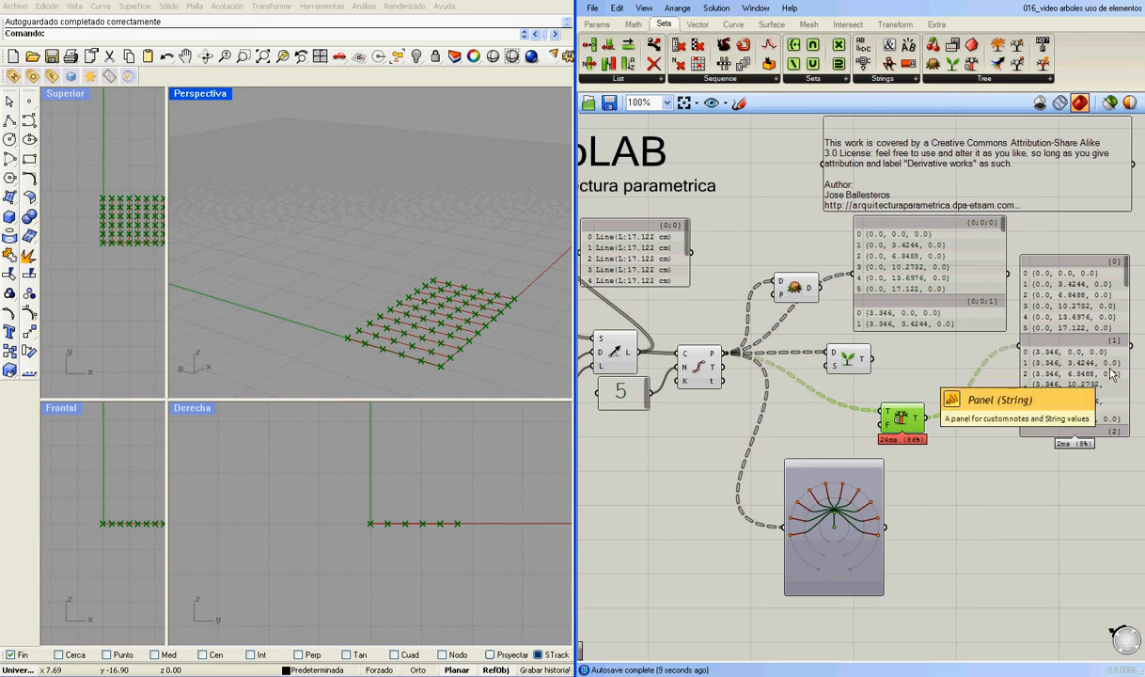
scroll(1075, 273, "down", 6)
scroll(1133, 317, "up", 6)
left_click_drag(914, 424, 906, 405)
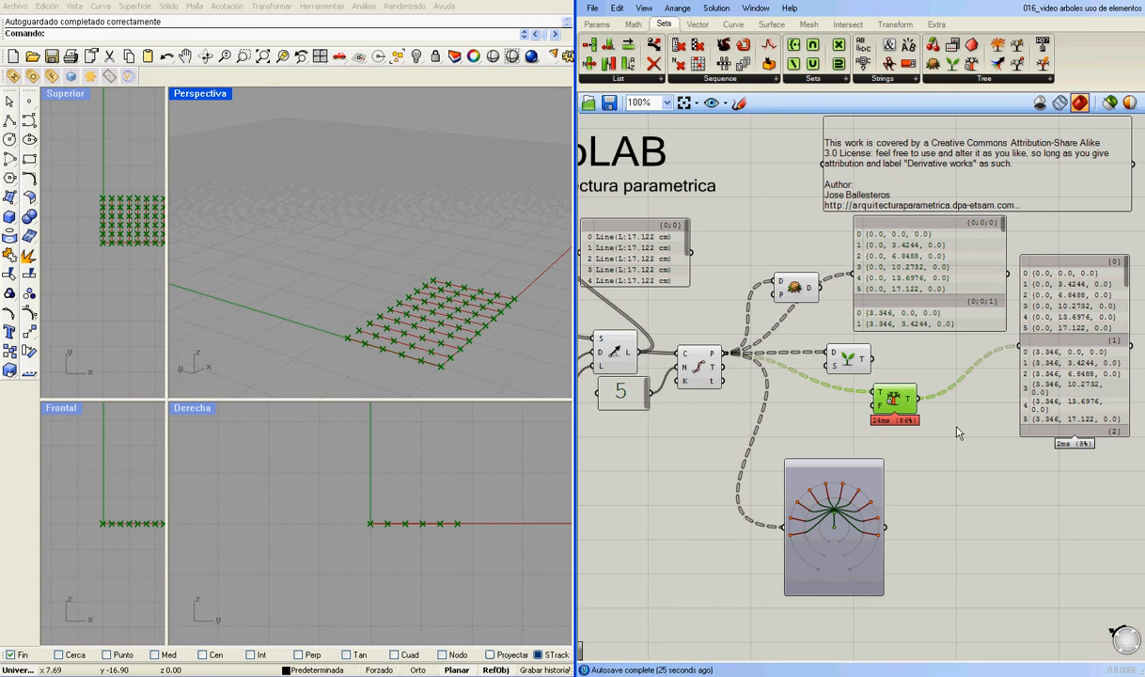
Place a Flip Matrix component below the Simplify Tree component.
left_click(968, 78)
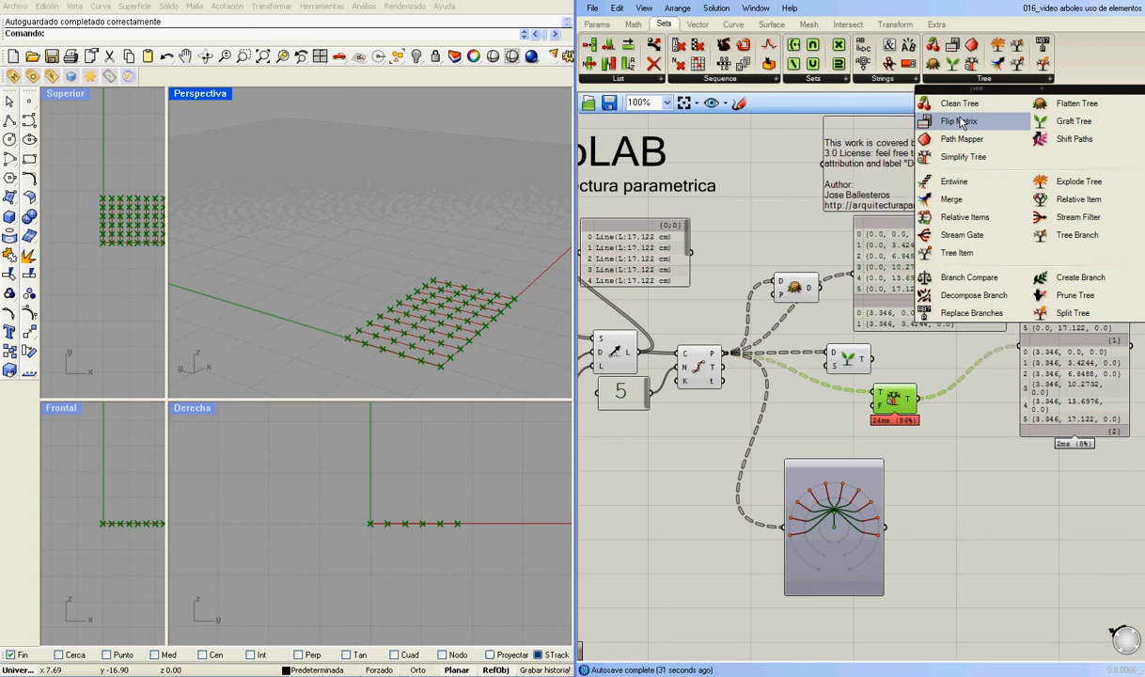
left_click(961, 122)
left_click(949, 475)
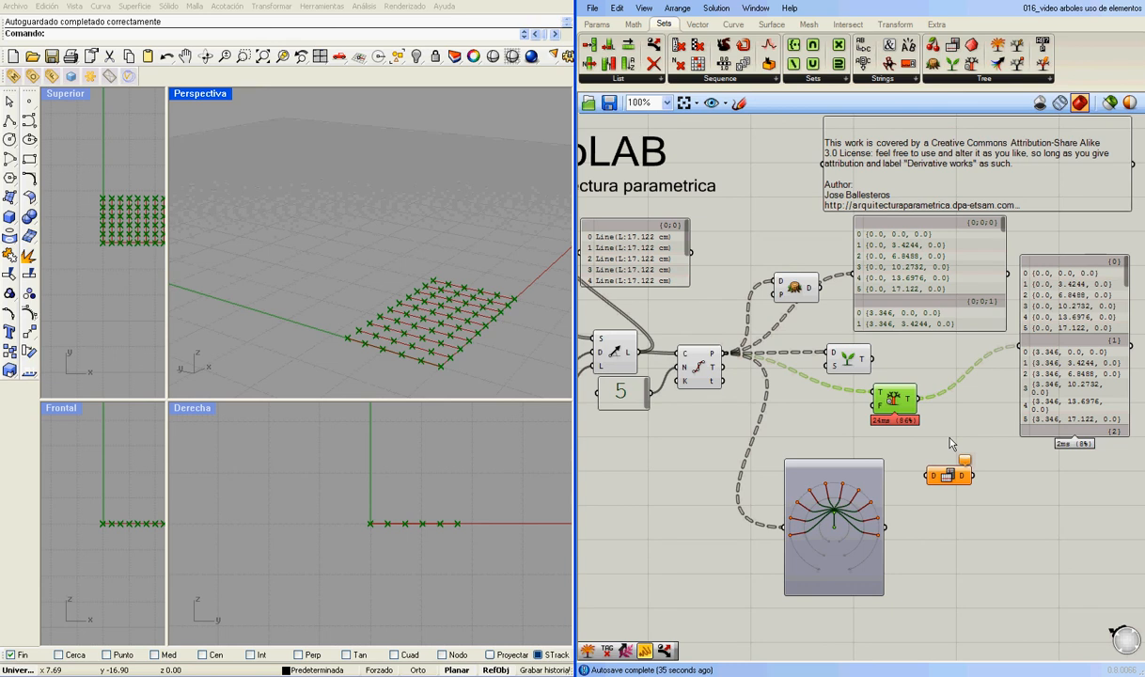
Delete both result panels and the Simplify Tree, Graft Tree and Flatten Tree components, and move Flip Matrix up into the cleared area.
left_click_drag(1057, 226, 899, 414)
key("Delete")
left_click(845, 362)
key("Delete")
left_click(803, 281)
key("Delete")
left_click(955, 472)
left_click_drag(955, 475, 938, 356)
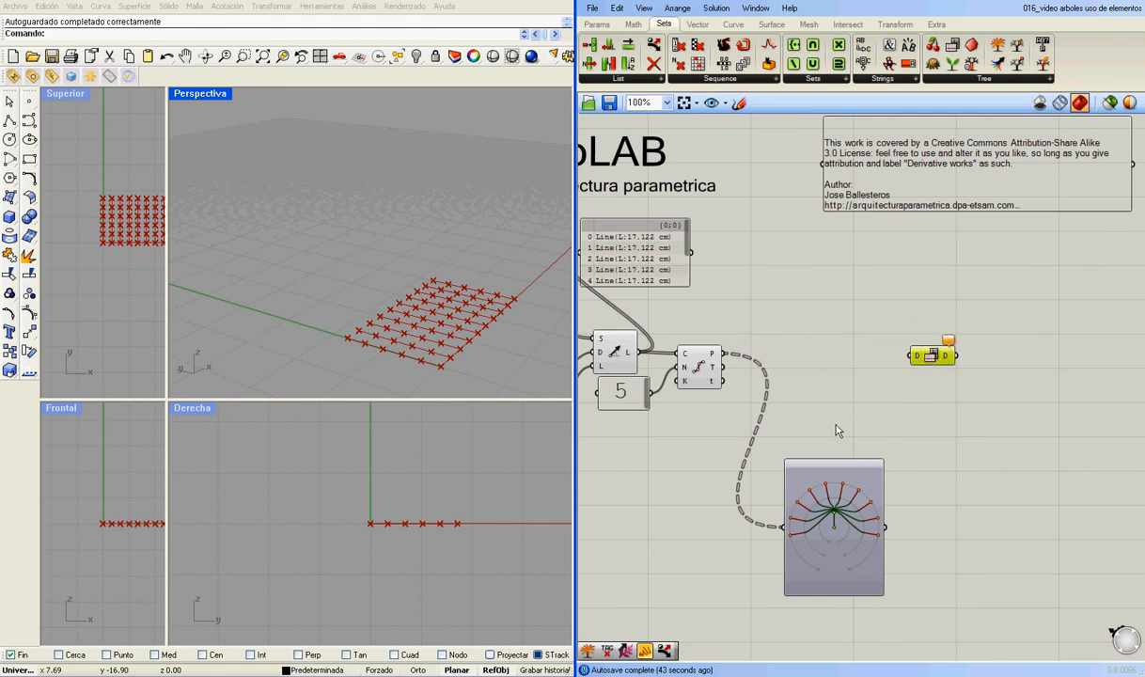
Add a new panel fed by Divide Curve's P output, and enlarge and place it above Flip Matrix.
left_click_drag(643, 653, 890, 241)
left_click_drag(730, 362, 834, 239)
left_click_drag(915, 273, 1028, 324)
Move Flip Matrix and the parameter viewer lower, and turn off Draw Tree so the viewer lists its branches as text.
left_click_drag(931, 356, 923, 413)
left_click_drag(844, 500, 778, 524)
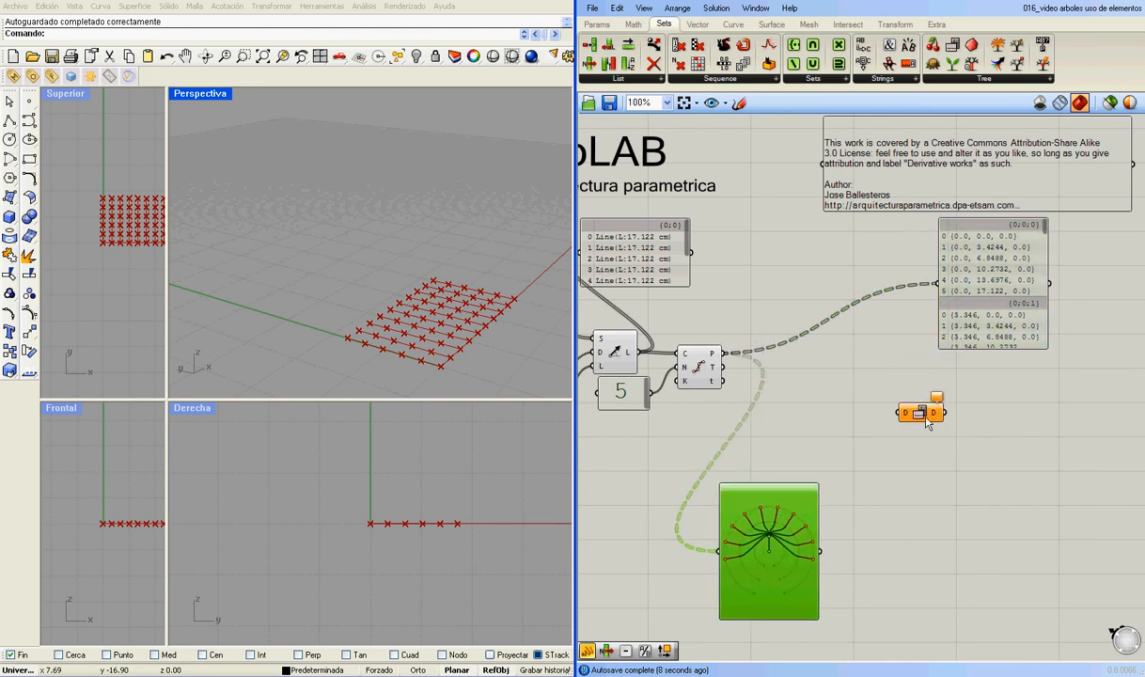
right_click(774, 534)
left_click(821, 606)
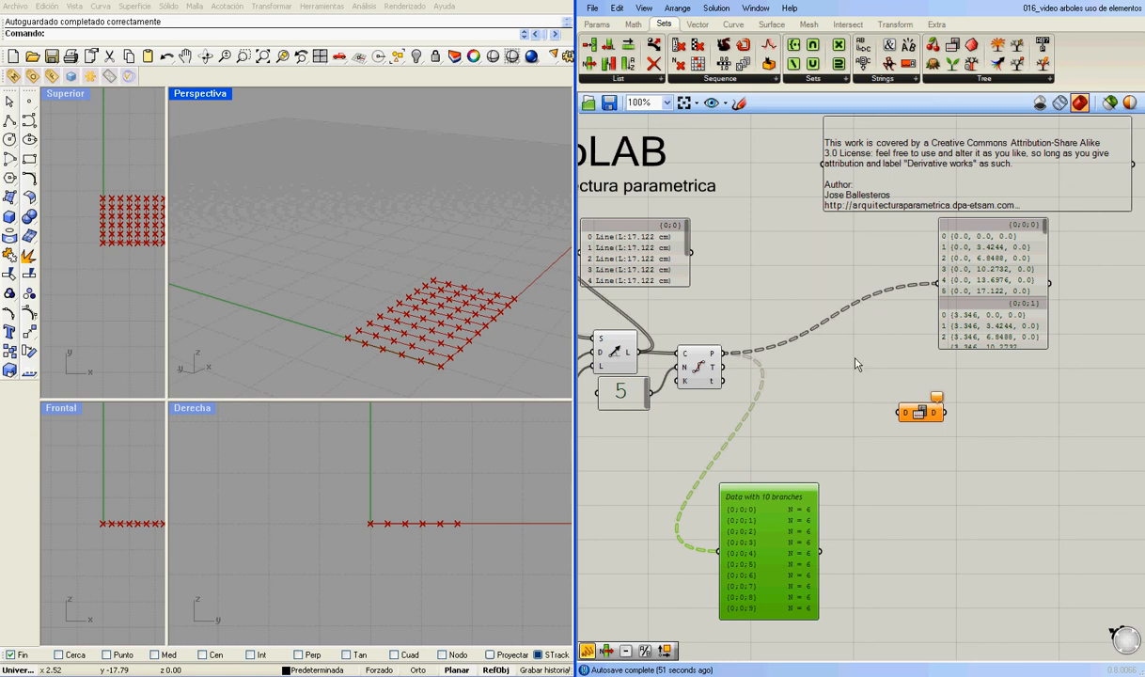
Connect Divide Curve's P output to Flip Matrix and show the flipped data in a new, enlarged panel.
left_click_drag(726, 353, 903, 411)
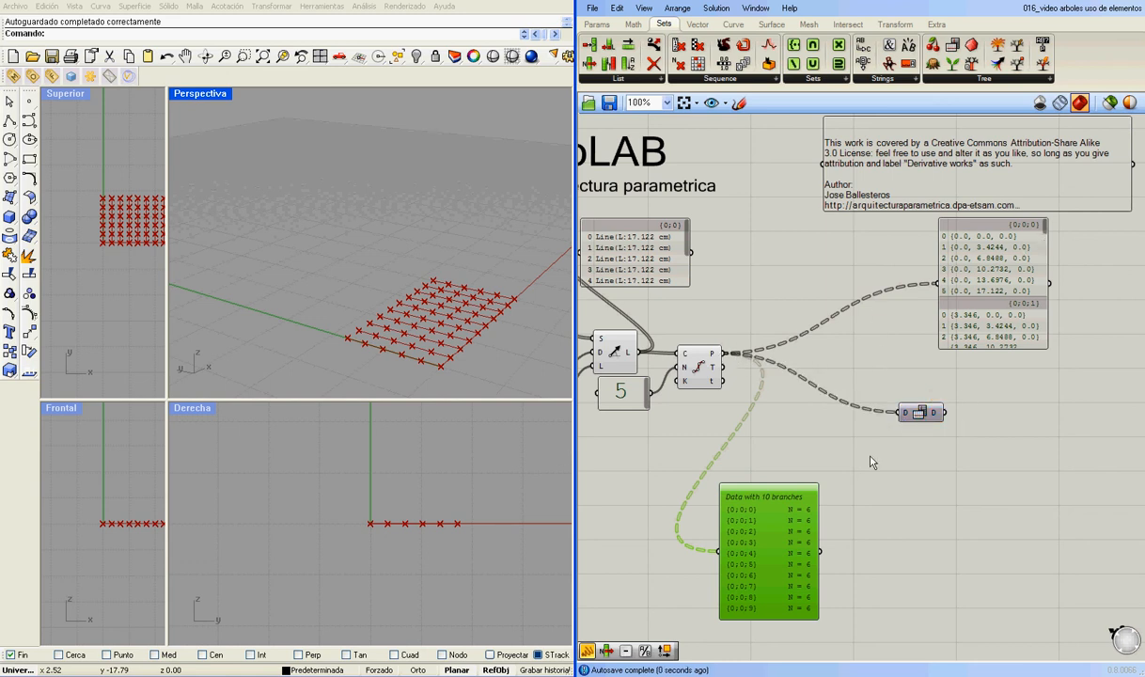
left_click_drag(963, 553, 1061, 597)
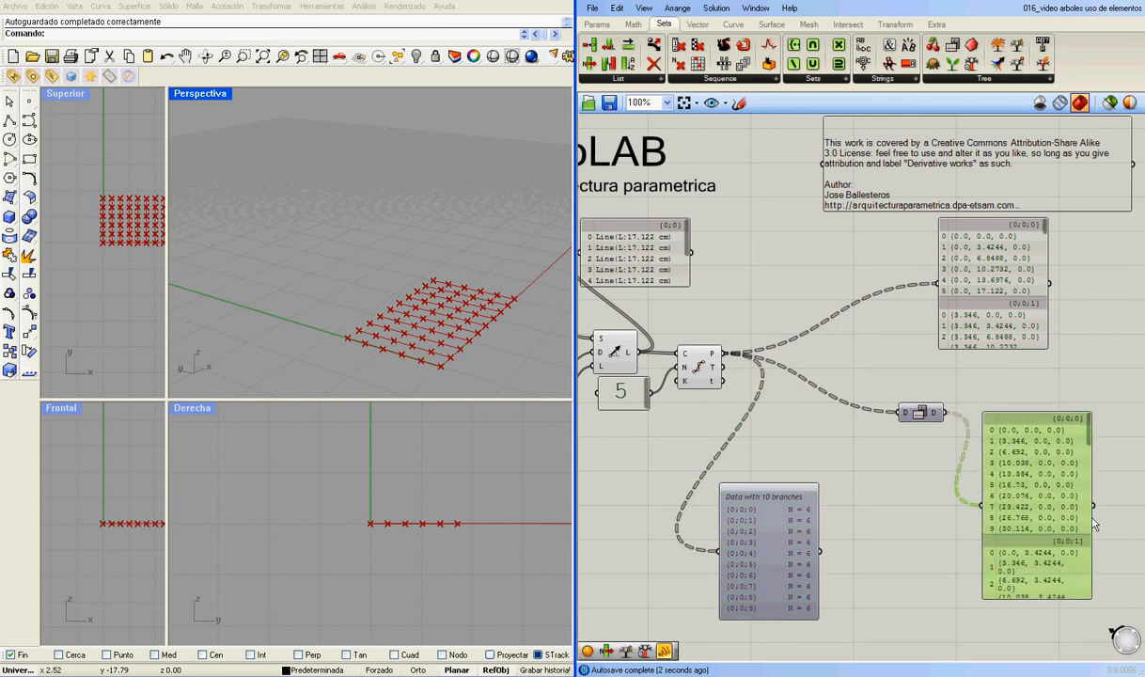
Place the Flip Matrix panel directly under the unflipped points panel, widen it, and move Flip Matrix closer to Divide Curve.
left_click_drag(1090, 518, 1080, 454)
left_click(910, 415)
left_click_drag(914, 419, 828, 407)
left_click_drag(987, 423, 939, 426)
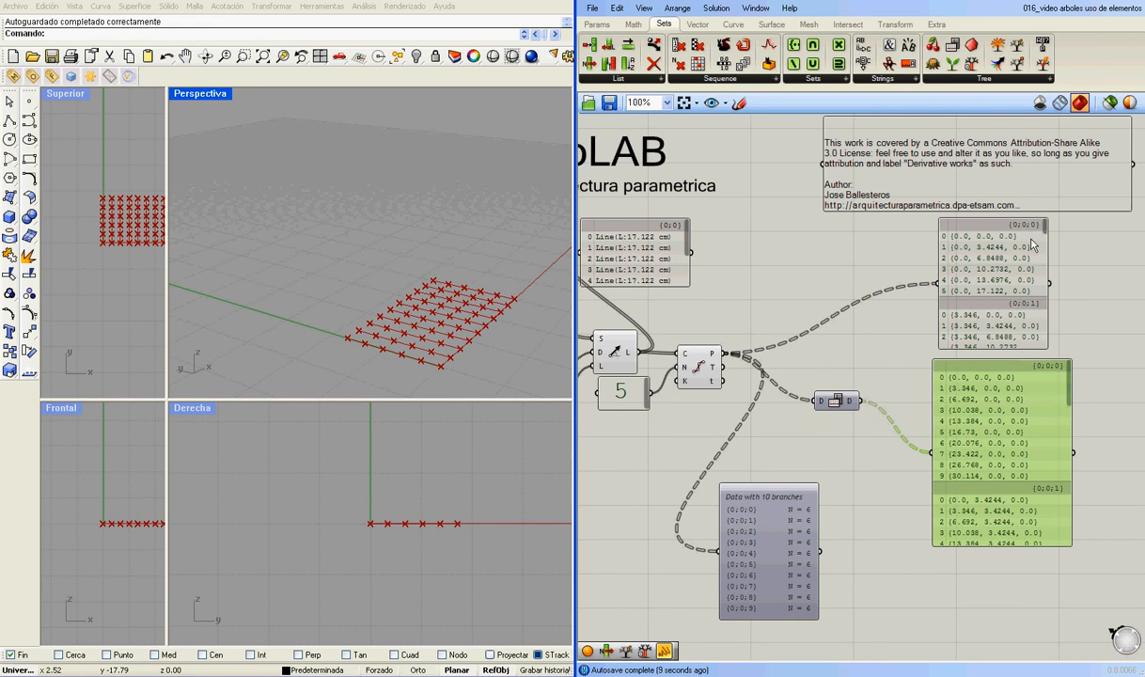
Review the flipped branches in the Flip Matrix panel through to the last one and return to the first.
scroll(1068, 385, "down", 10)
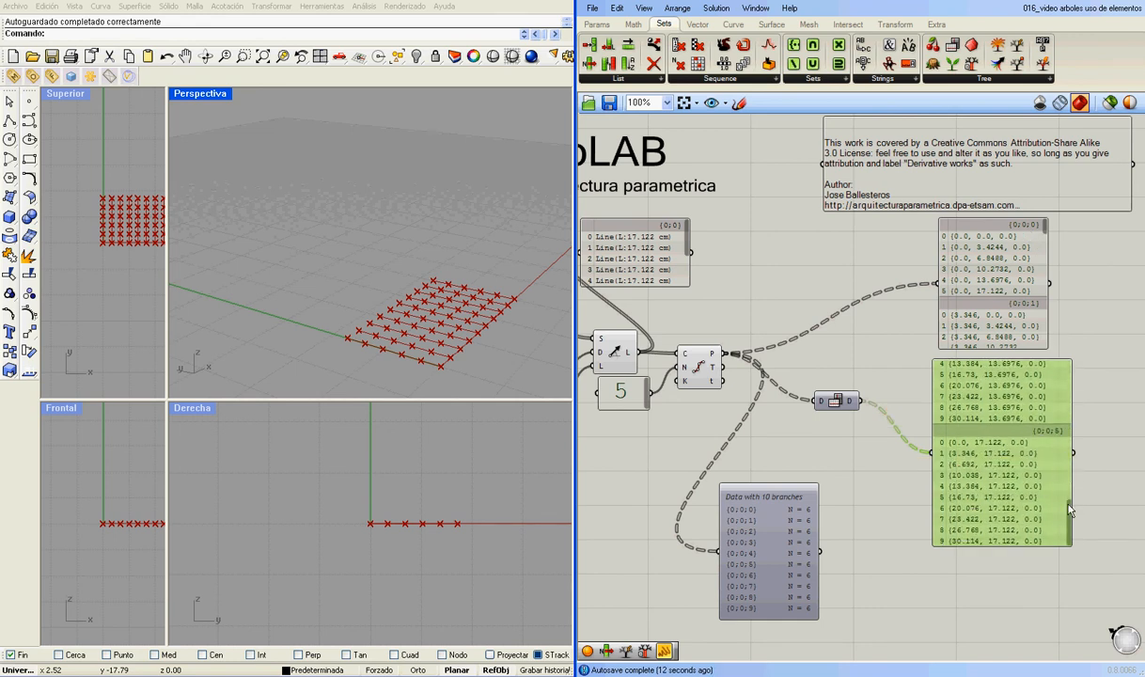
scroll(996, 460, "up", 2)
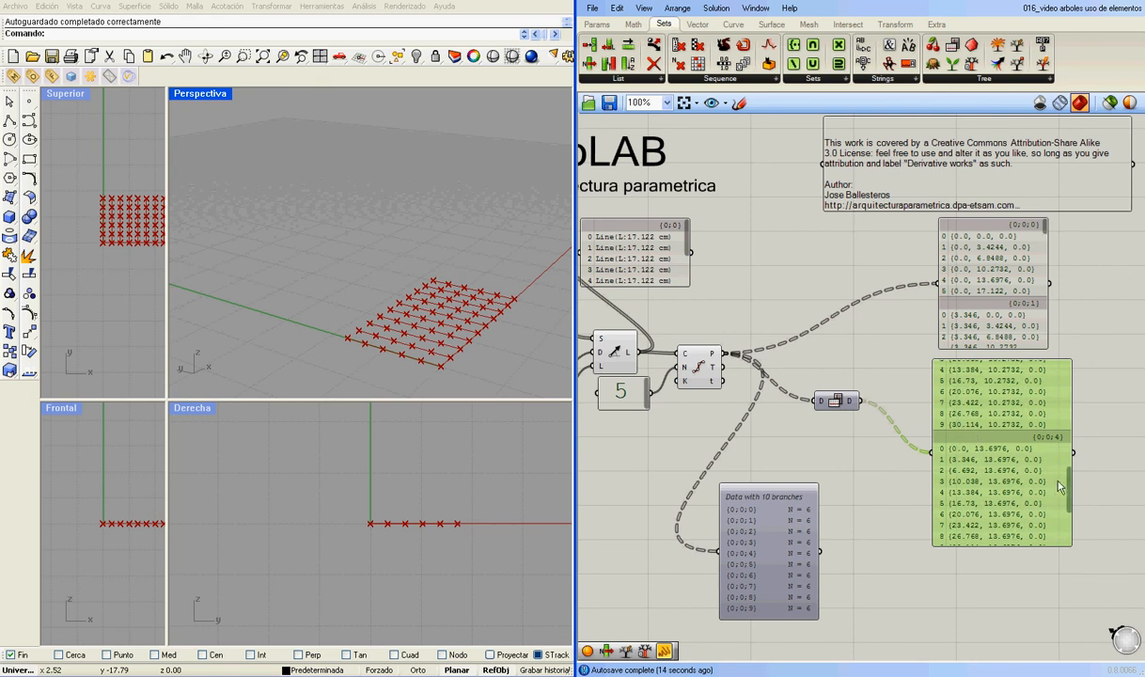
left_click_drag(1069, 491, 1071, 382)
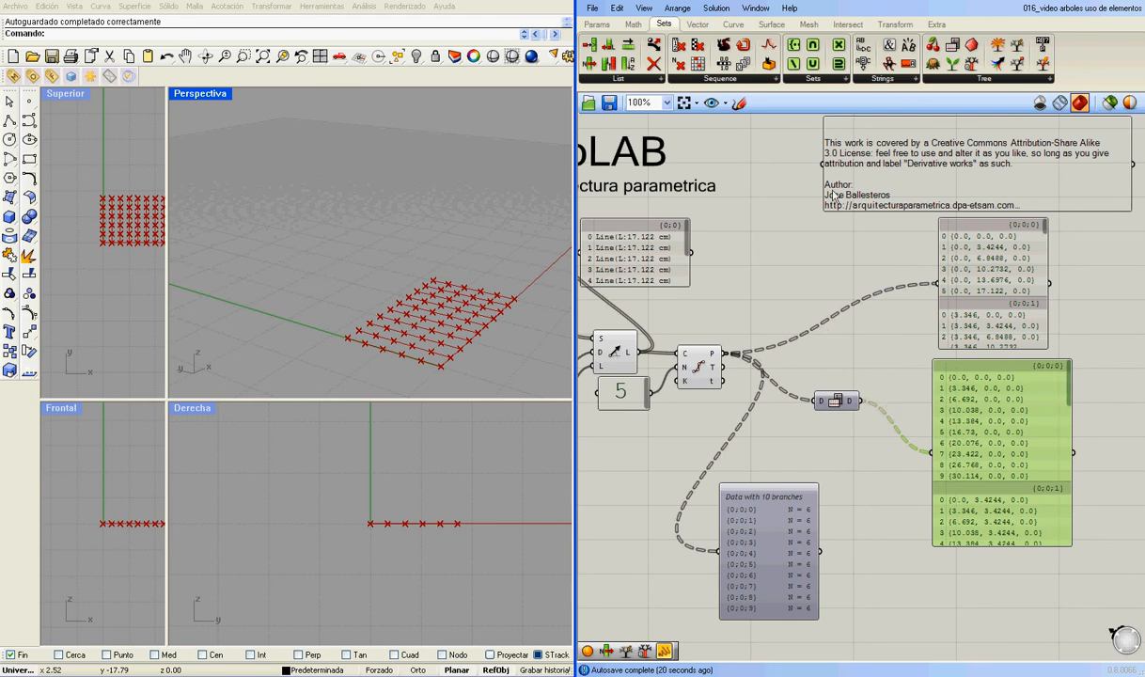
Place a second parameter viewer below the Flip Matrix component, beside the existing viewer.
left_click(596, 23)
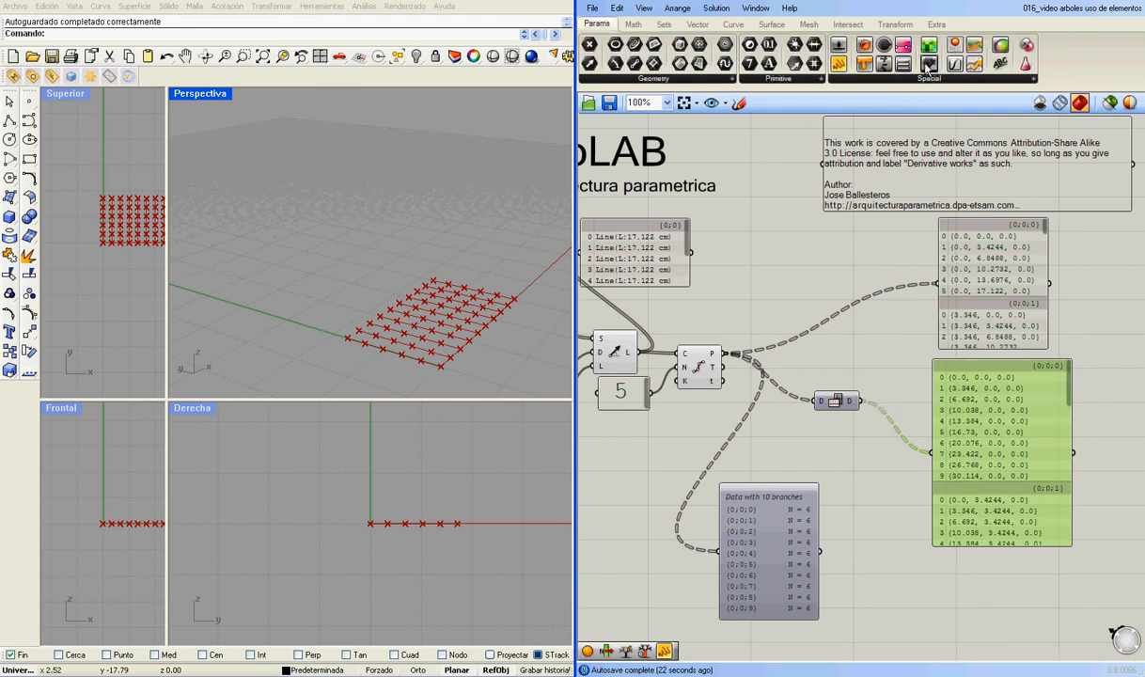
left_click_drag(879, 455, 945, 567)
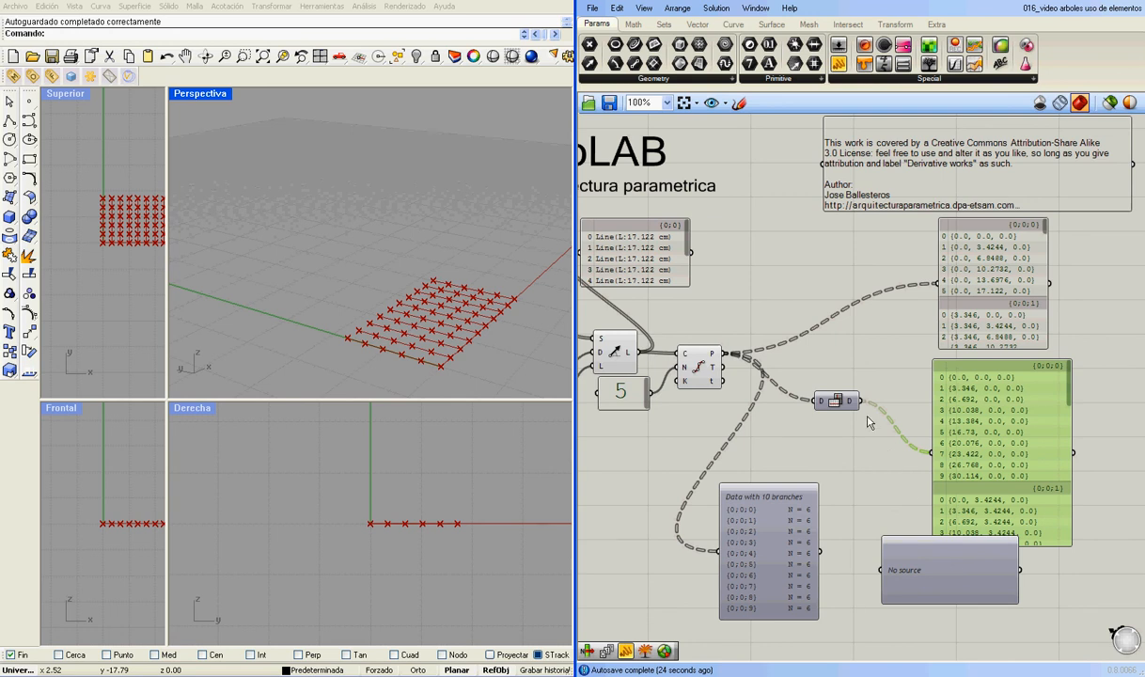
Connect Flip Matrix's output to the second parameter viewer, enlarge the viewer to show every branch, and move the flipped points panel aside.
left_click_drag(867, 407, 884, 569)
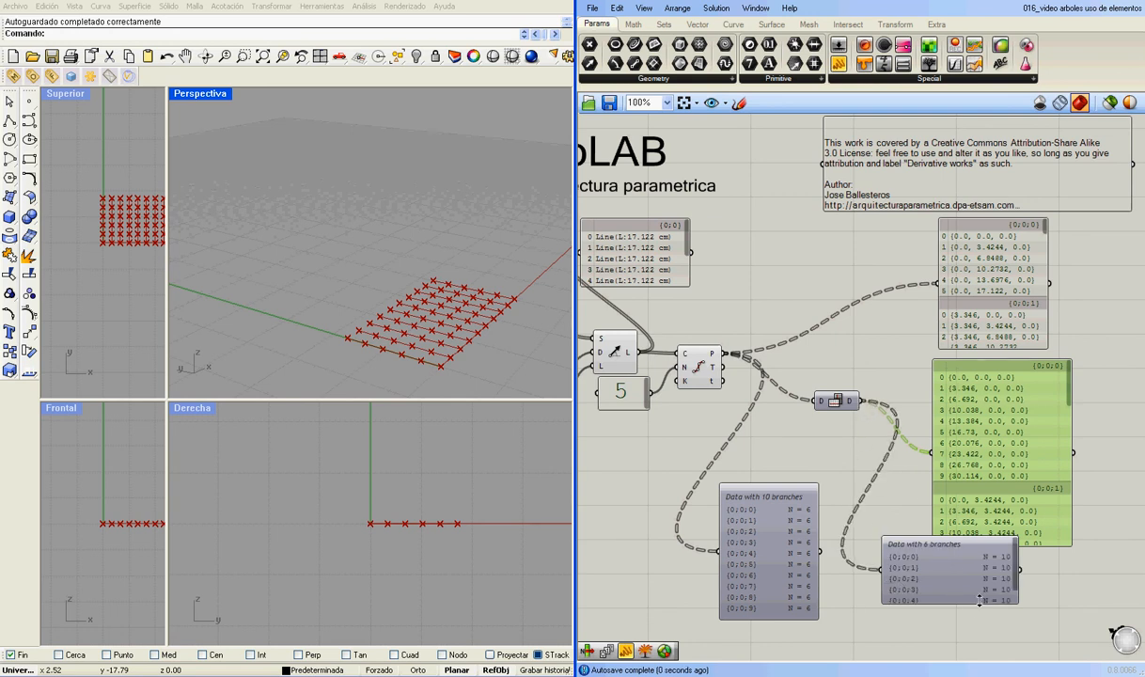
left_click_drag(979, 611, 980, 648)
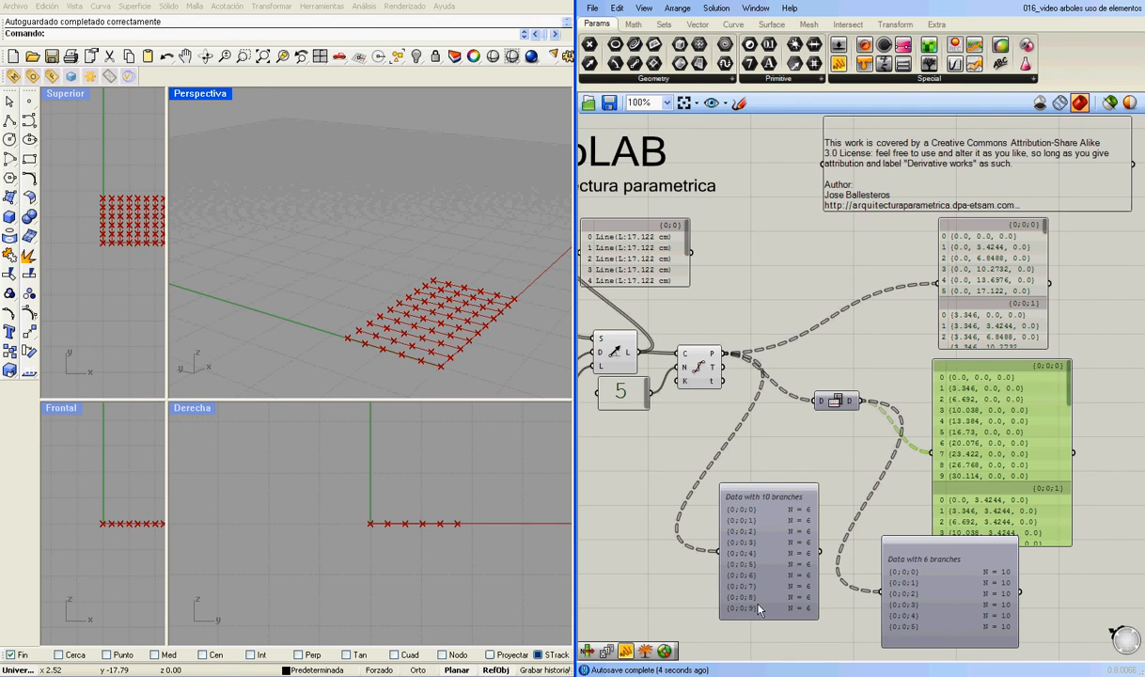
left_click_drag(1004, 473, 1076, 477)
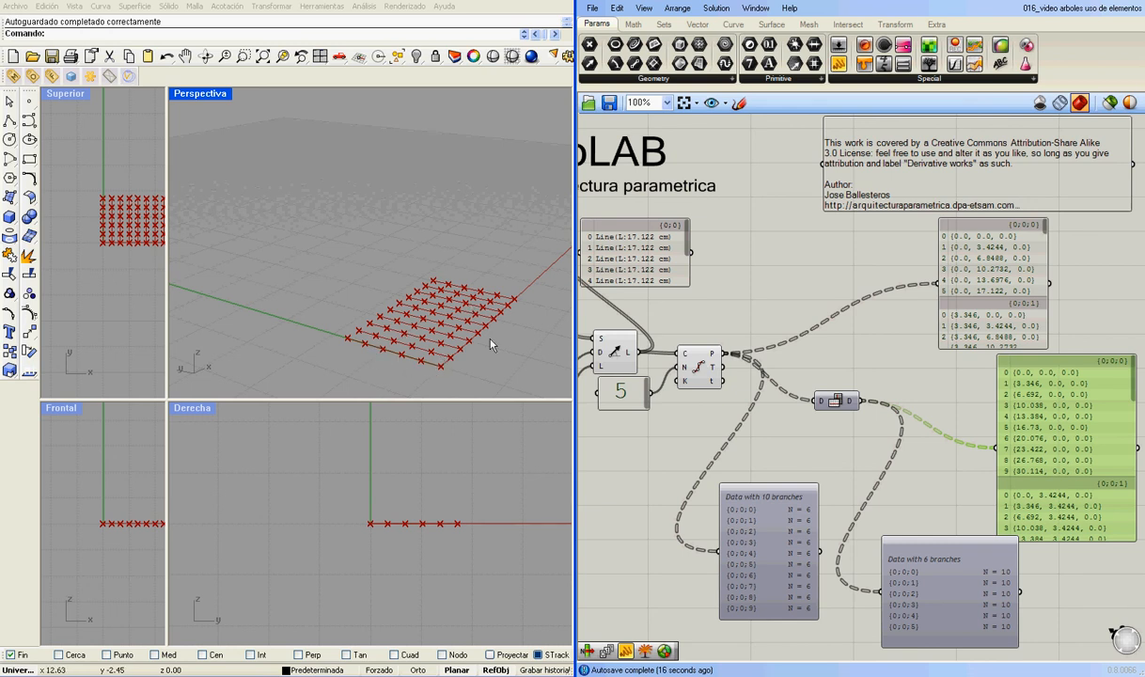
Shift Flip Matrix closer to Divide Curve, add a curve component with V, D and P inputs, and feed its V input with the flipped points.
left_click(814, 405)
left_click_drag(815, 405, 809, 405)
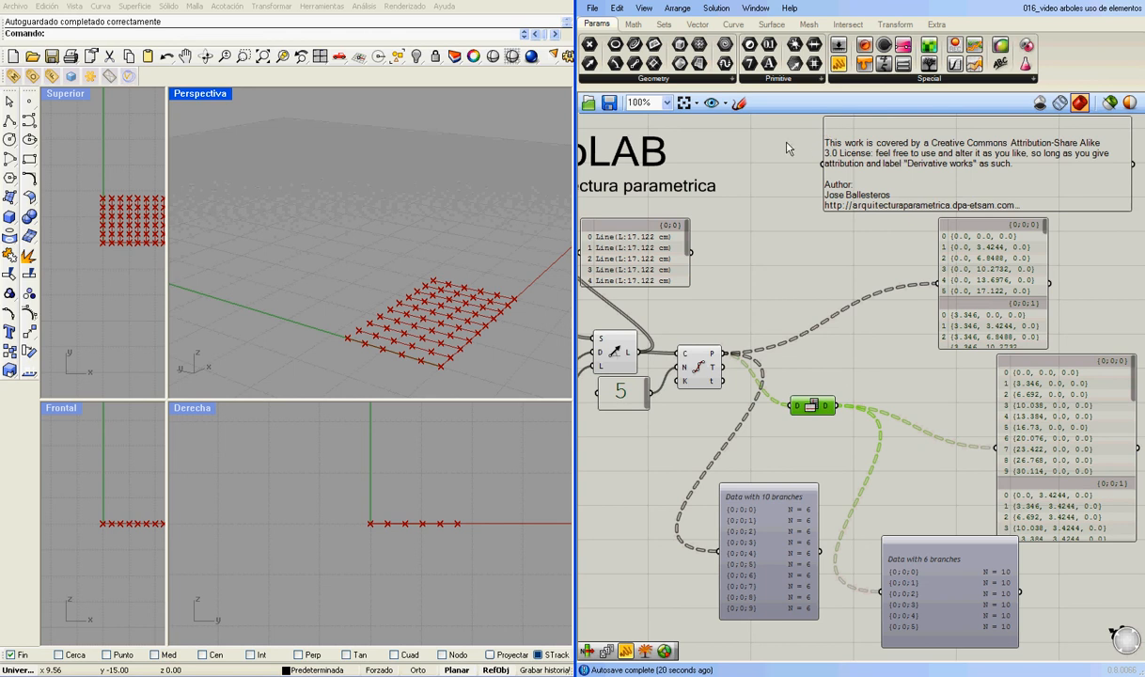
left_click(733, 23)
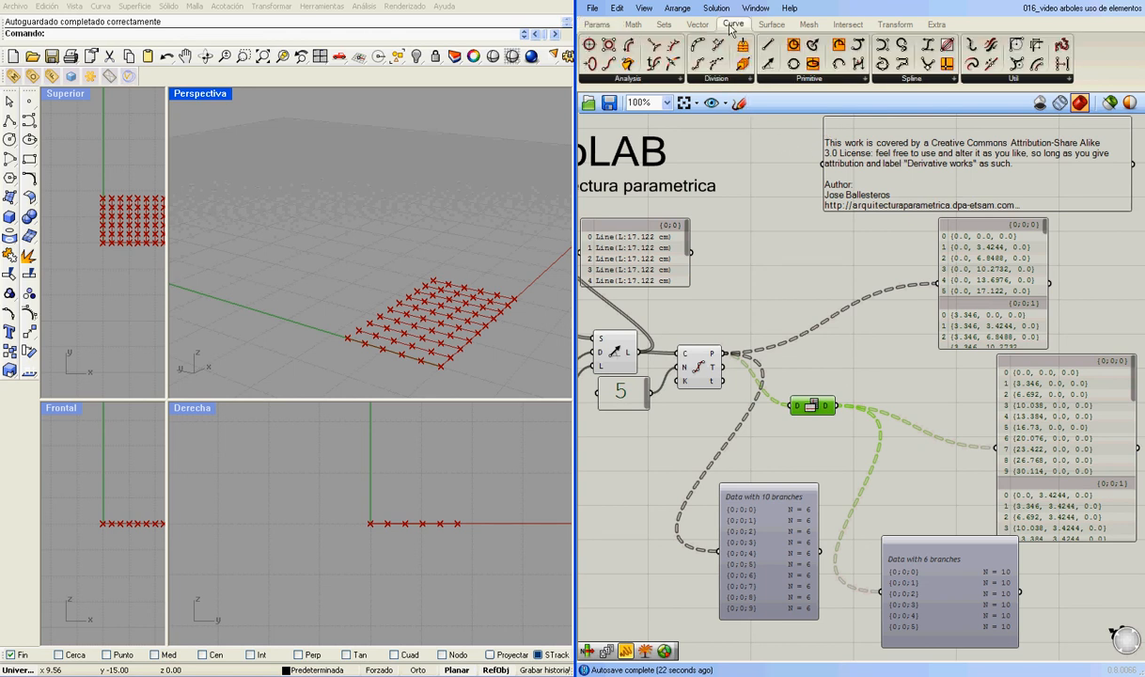
left_click_drag(843, 63, 901, 387)
left_click_drag(836, 405, 884, 376)
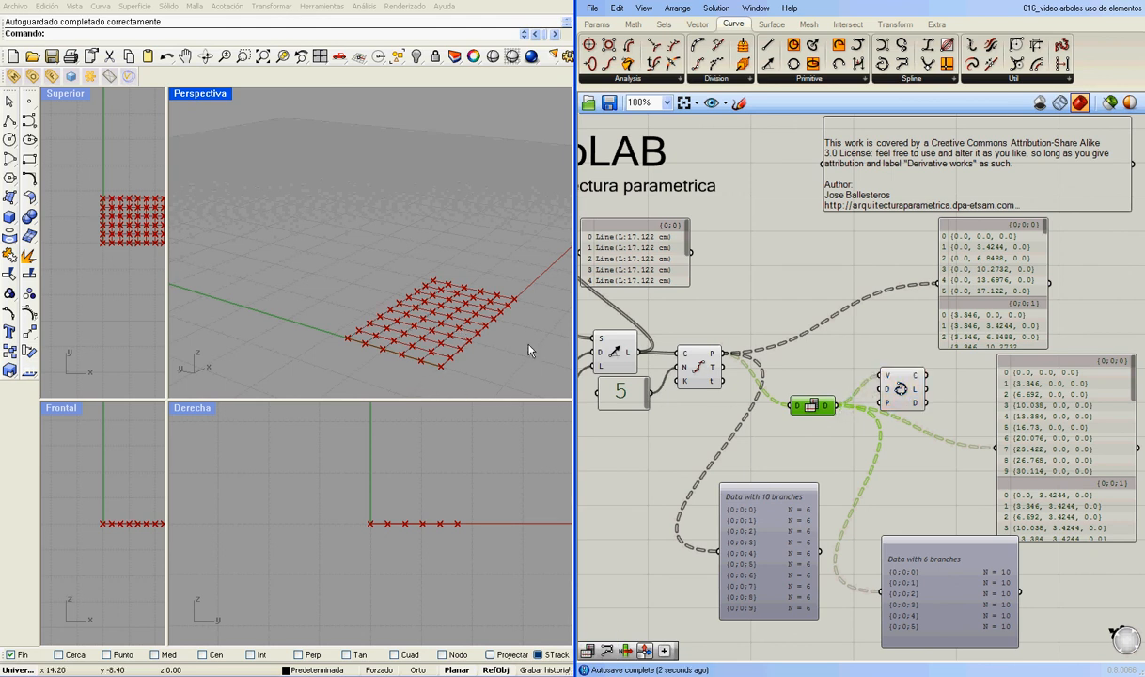
Turn off the preview of the line component and of Divide Curve.
left_click(626, 357)
right_click(629, 364)
left_click(658, 381)
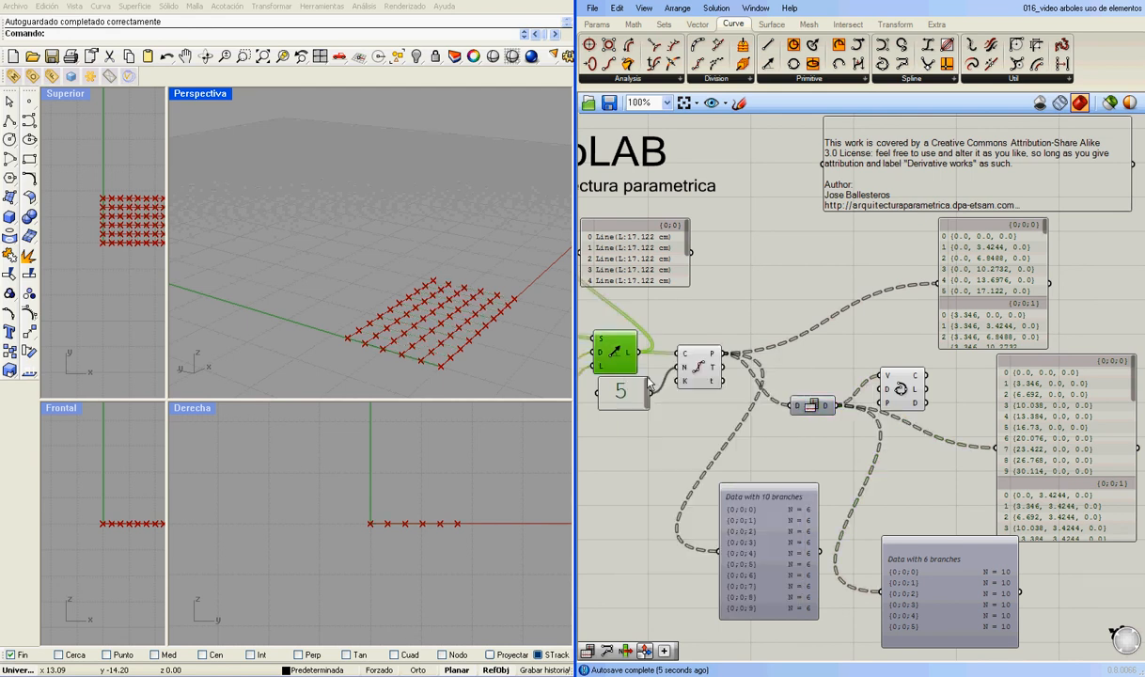
right_click(709, 376)
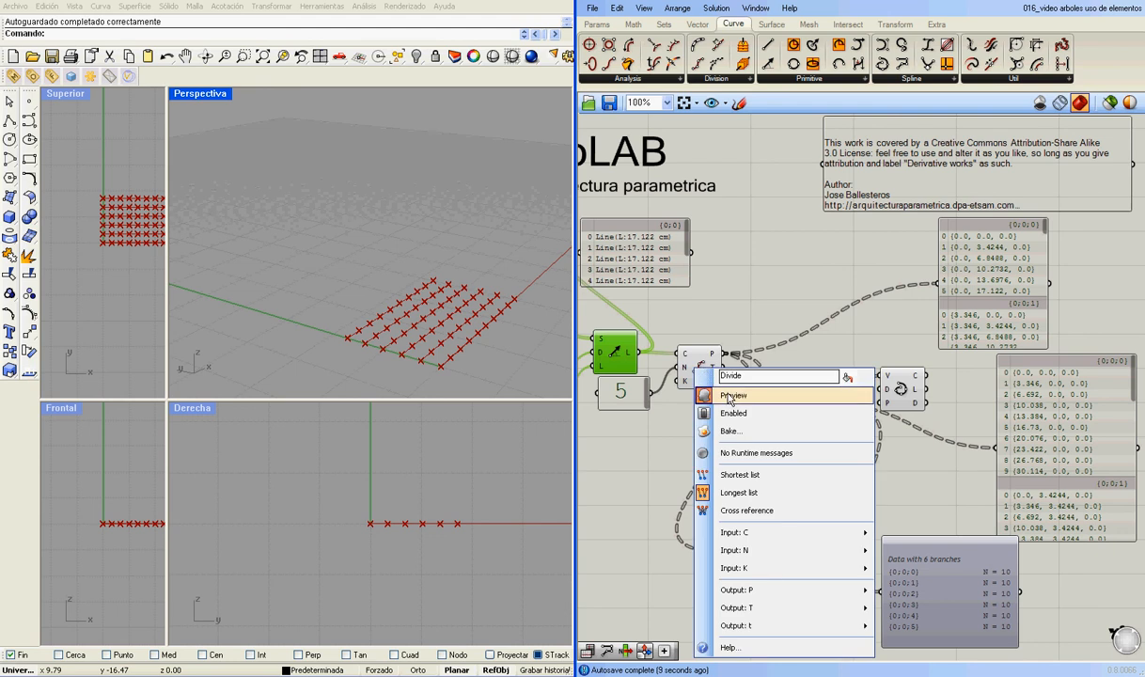
left_click(731, 396)
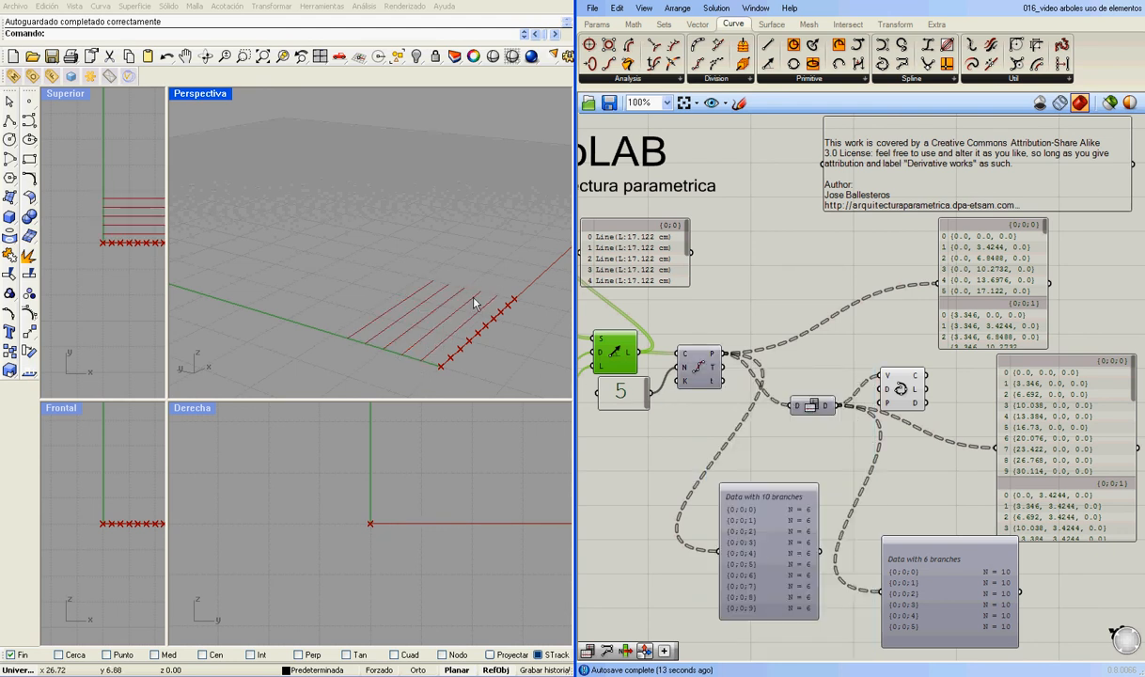
Move the curve component slightly away from Flip Matrix and connect Divide Curve's P output to its V input, replacing the flipped data.
left_click_drag(906, 392, 927, 390)
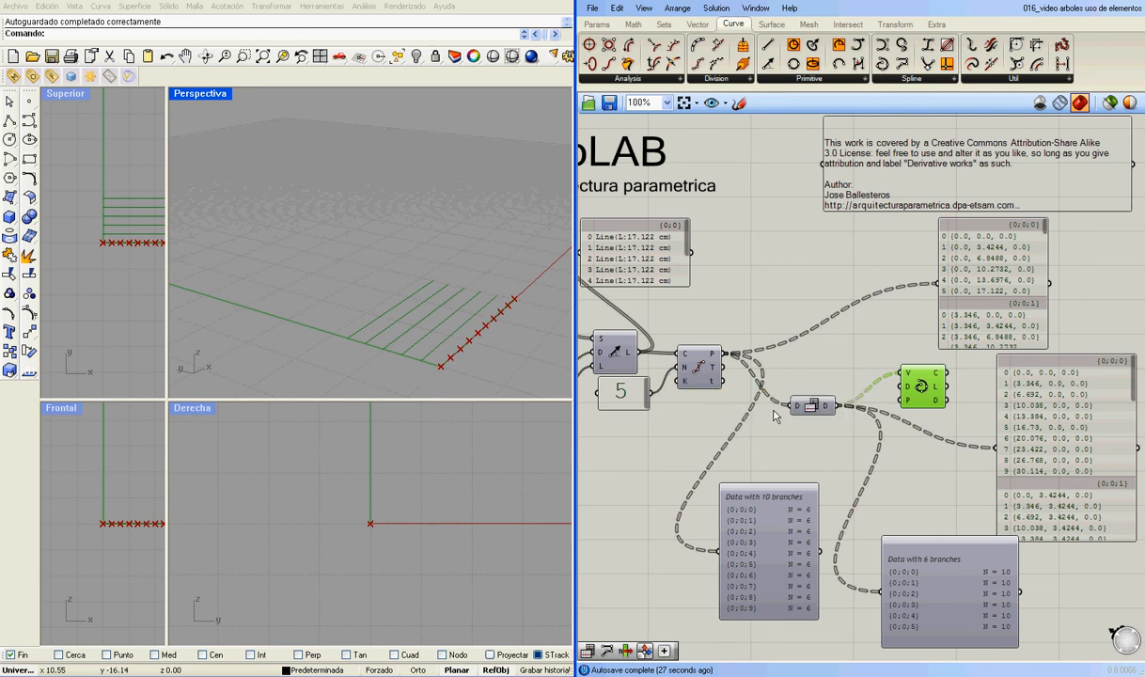
left_click_drag(724, 353, 904, 373)
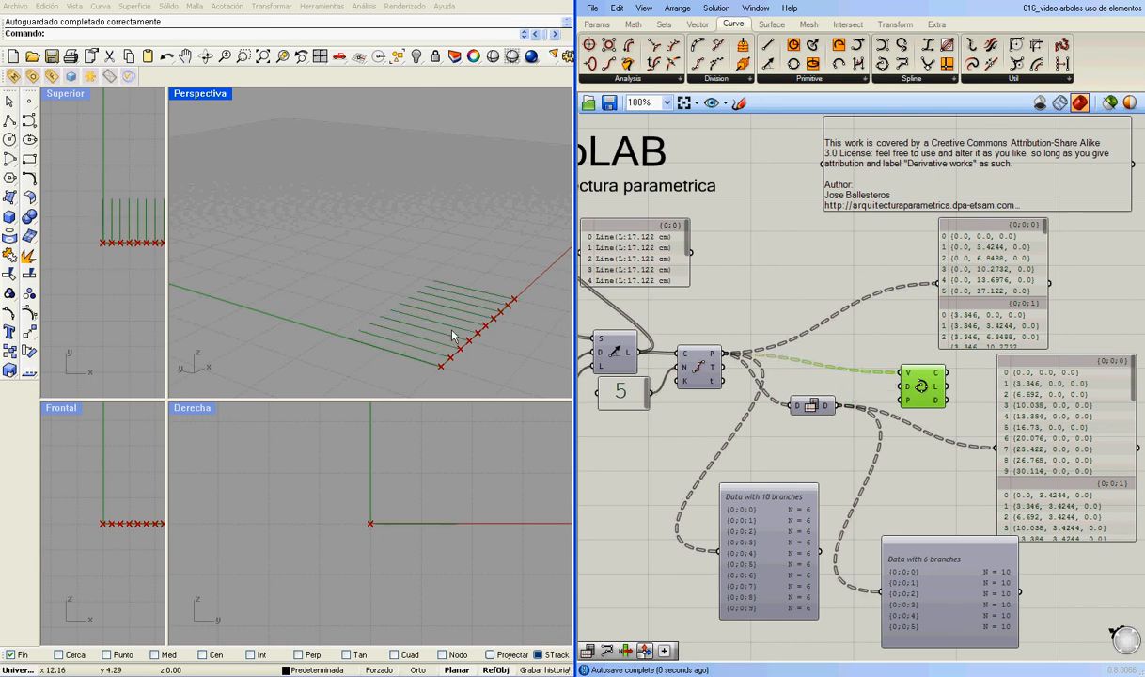
mouse_move(714, 357)
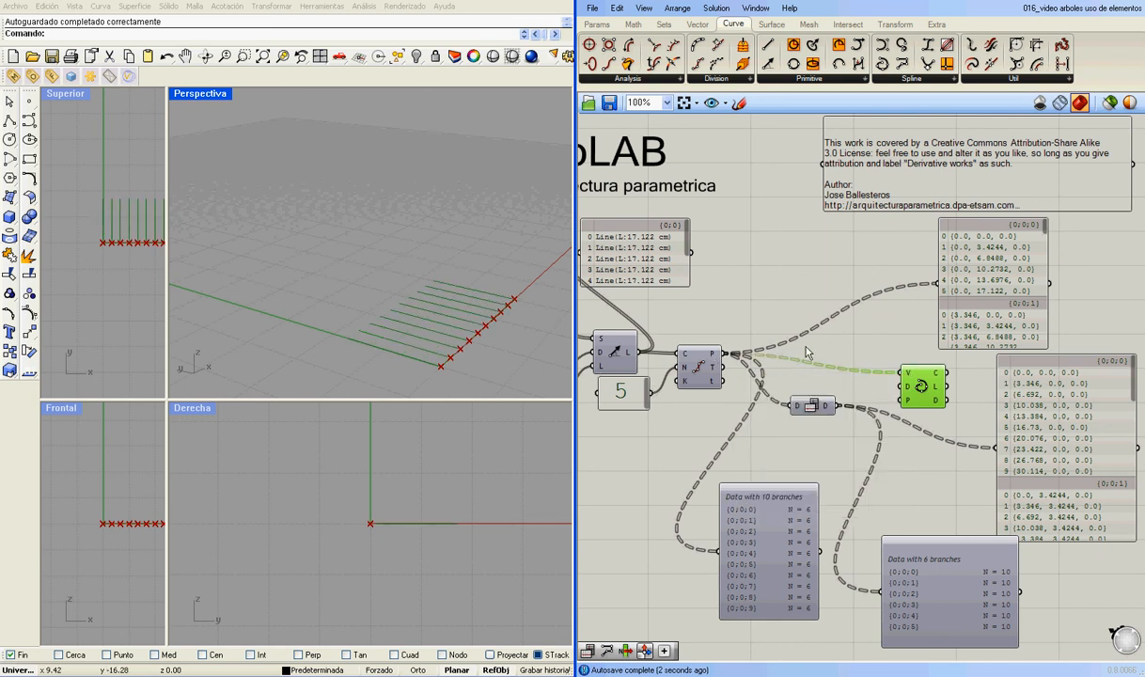